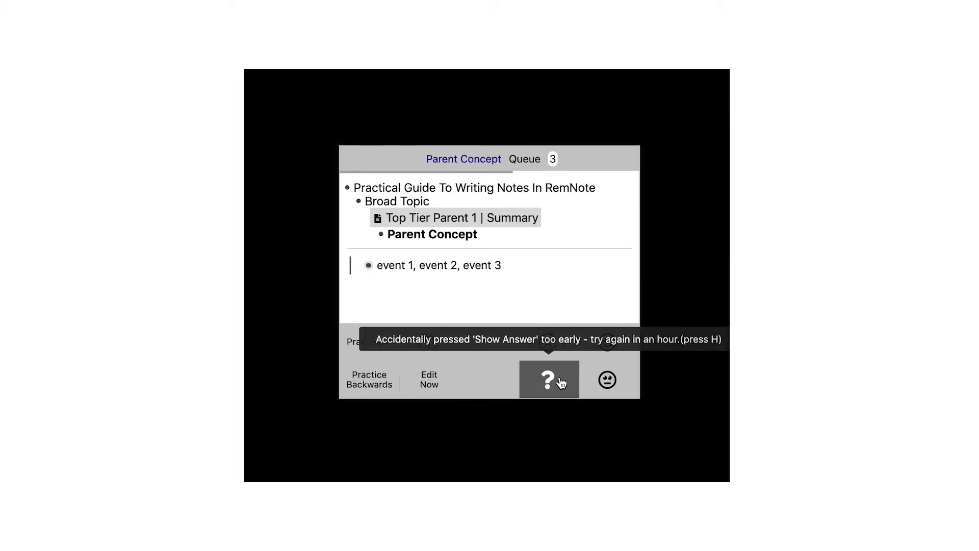
Rate the remaining Parent Concept cards, entering 'answer' in the answer fields, until the queue empties
left_click(602, 349)
type("answer")
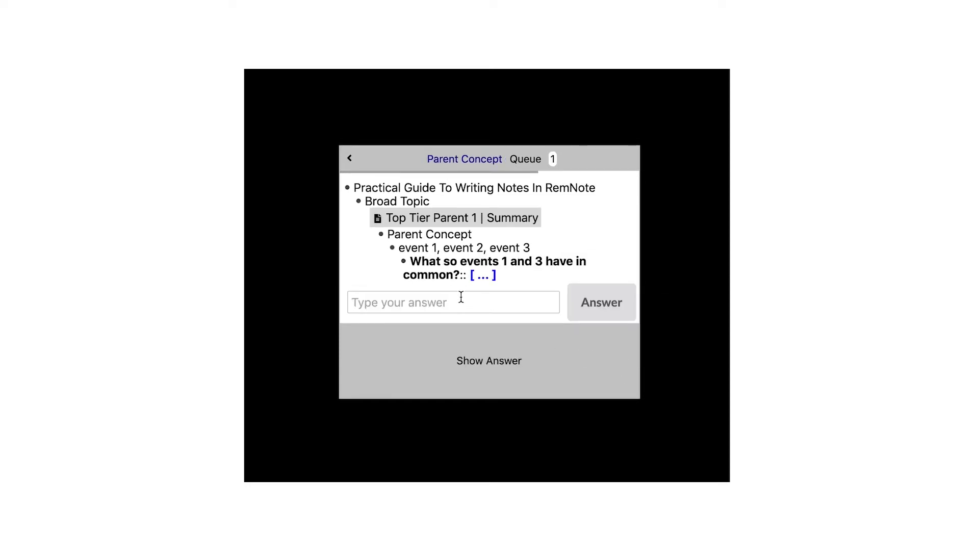
type("answer")
left_click(601, 306)
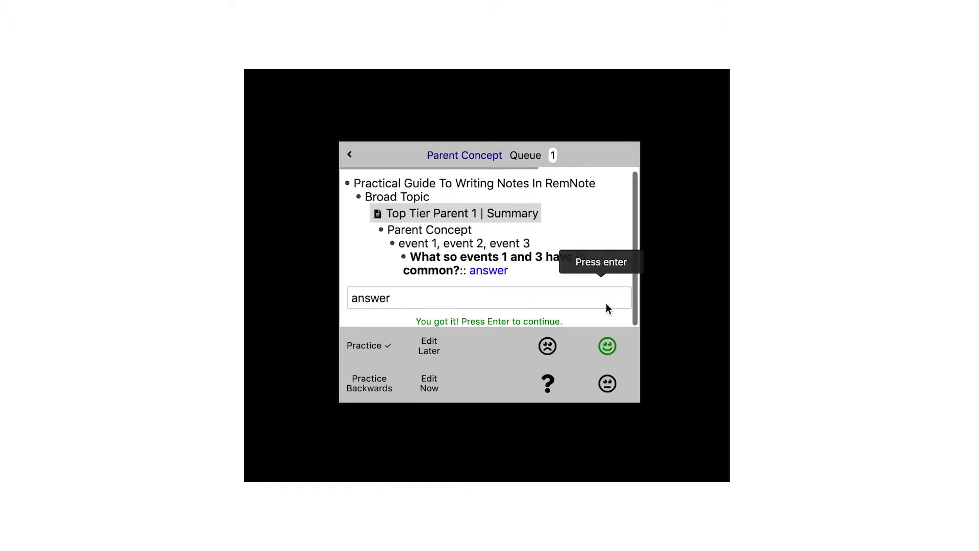
left_click(608, 345)
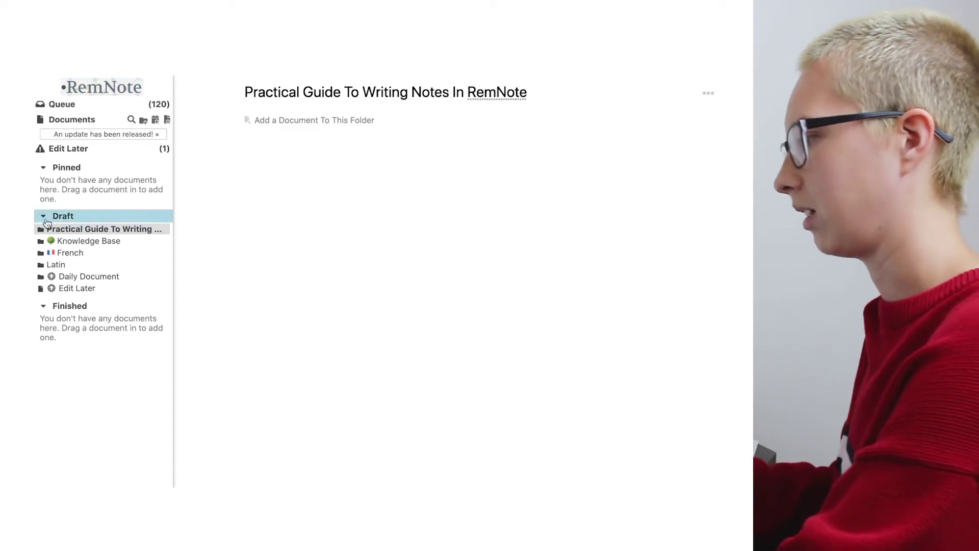
Collapse the Draft, Pinned and Finished sidebar sections, then re-expand Draft
left_click(42, 217)
left_click(43, 167)
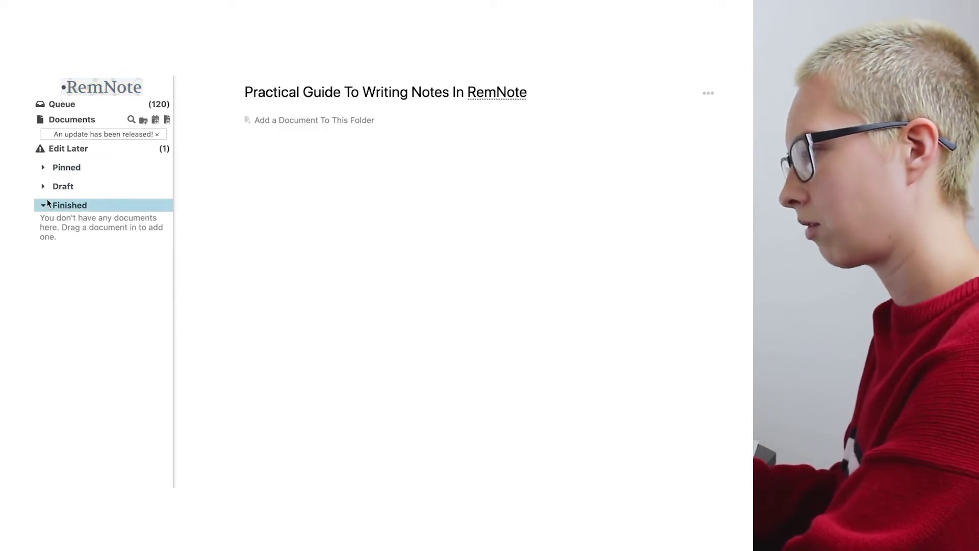
left_click(44, 206)
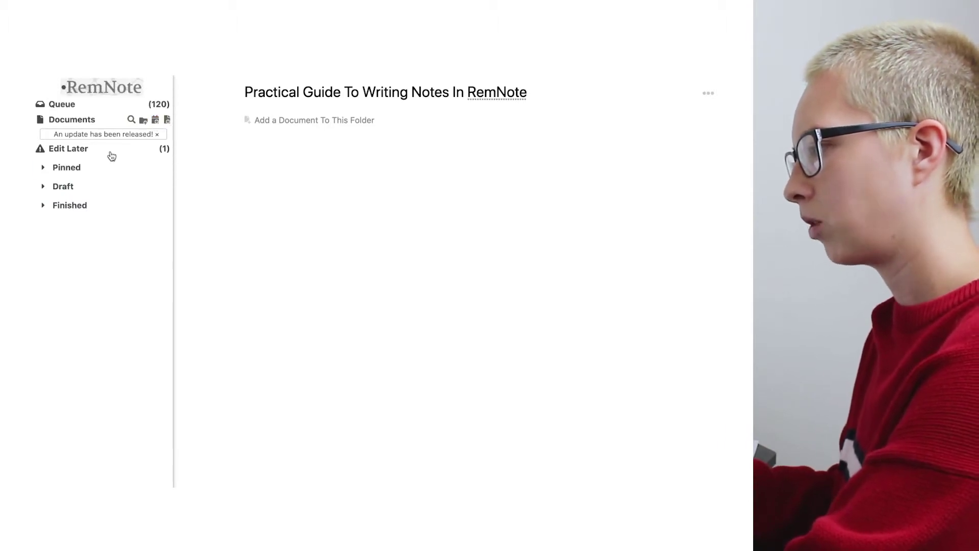
left_click(44, 187)
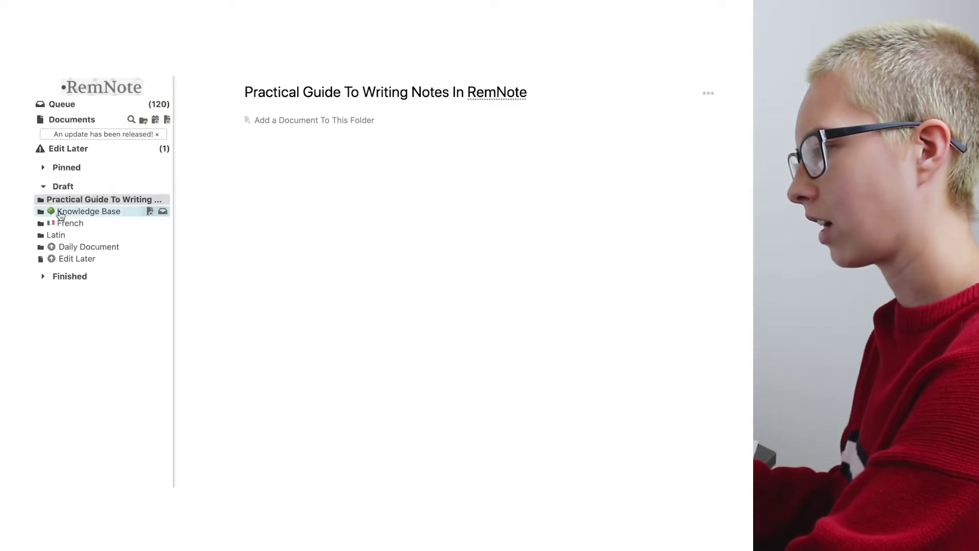
mouse_move(41, 203)
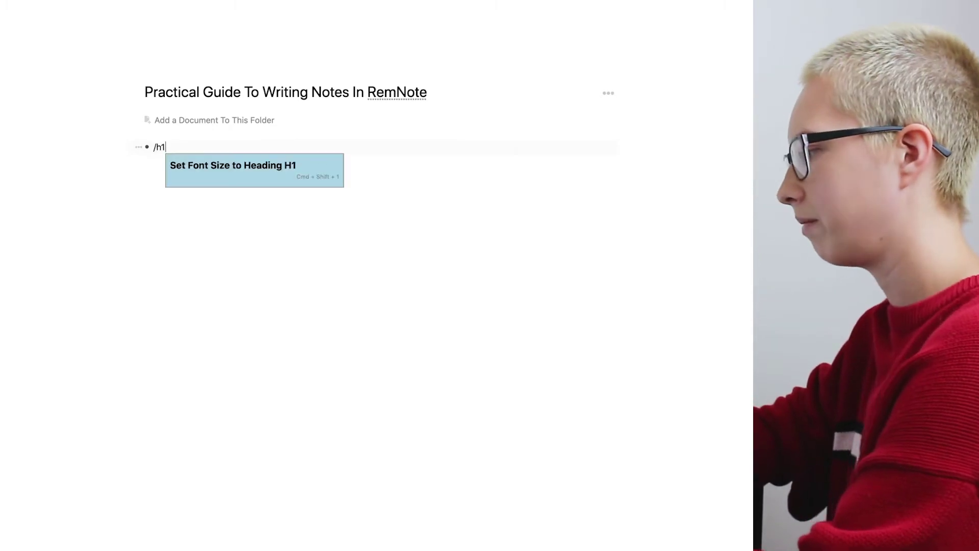
Make 'Broad Topic' an H1 heading with 'Main Sub Topic' nested beneath it
left_click(205, 164)
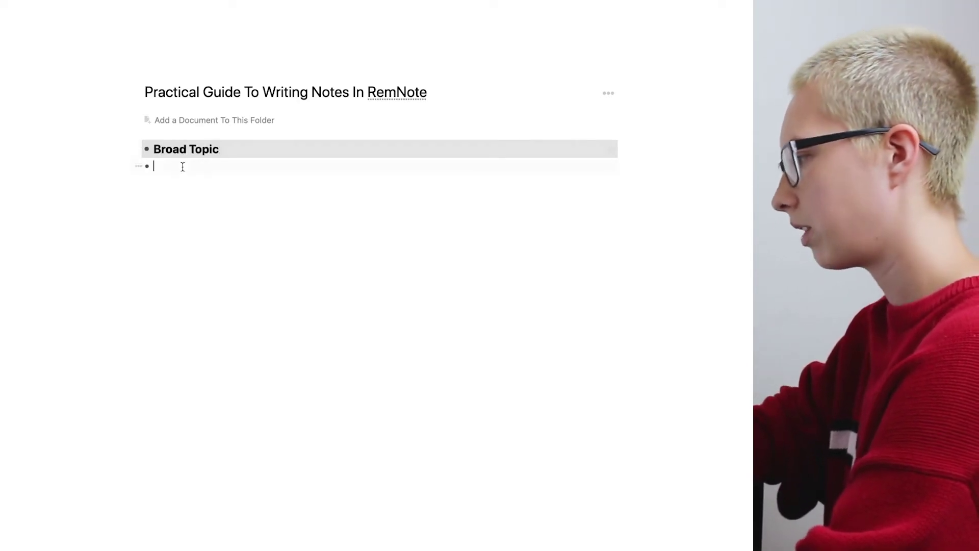
type("/")
key("BackSpace")
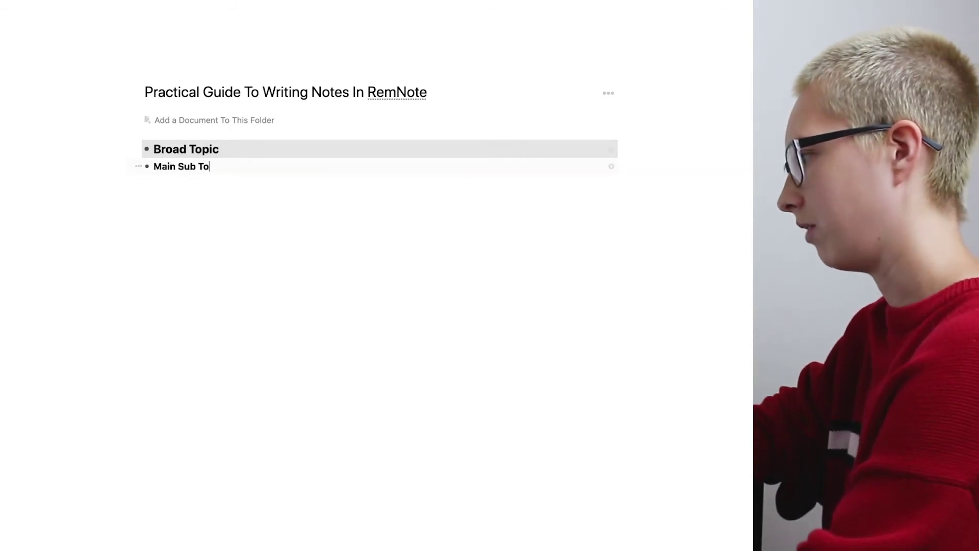
type("Main Sub Topic")
key("Tab")
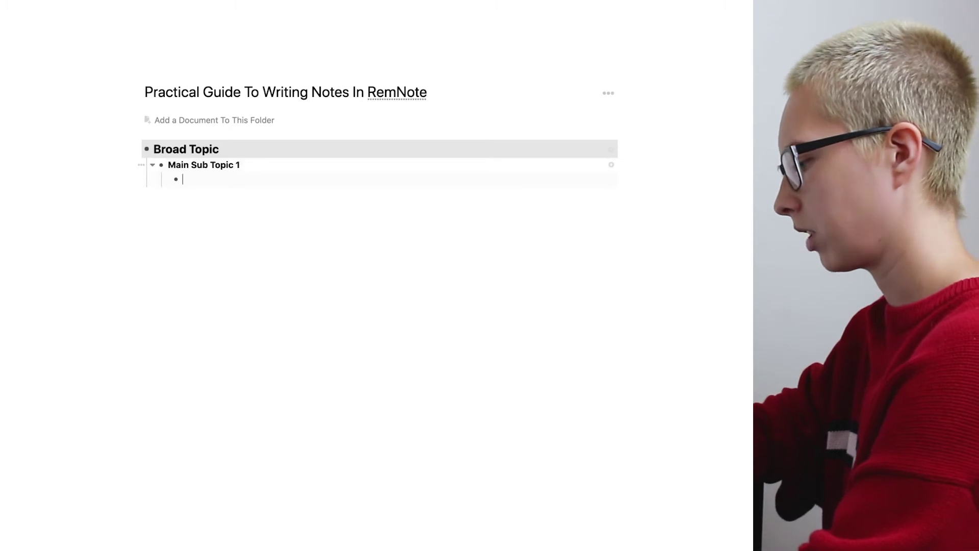
Add an H3 child heading 'Section within Main Sub Topic 1' and open its row
type("/h3")
key("Return")
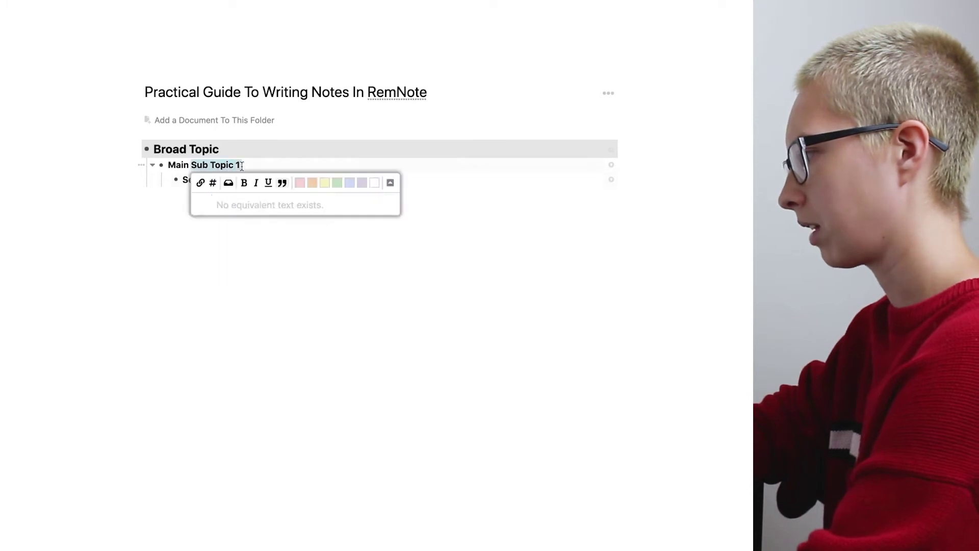
type("within Main")
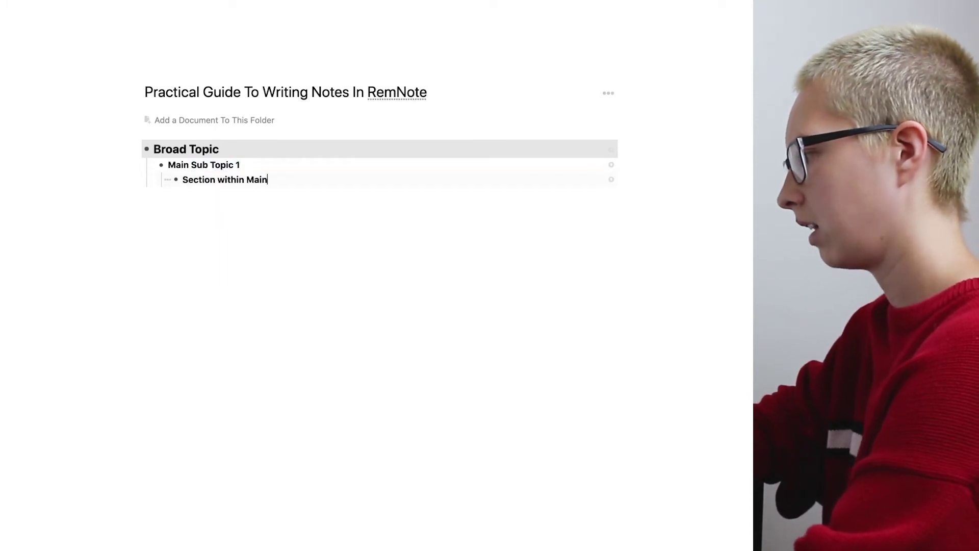
type(" Sub T")
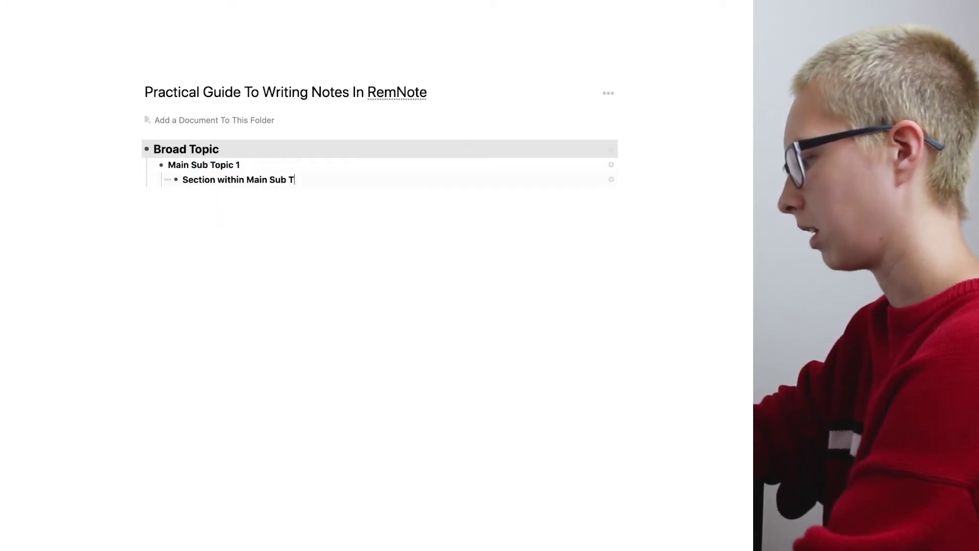
type("opic 1")
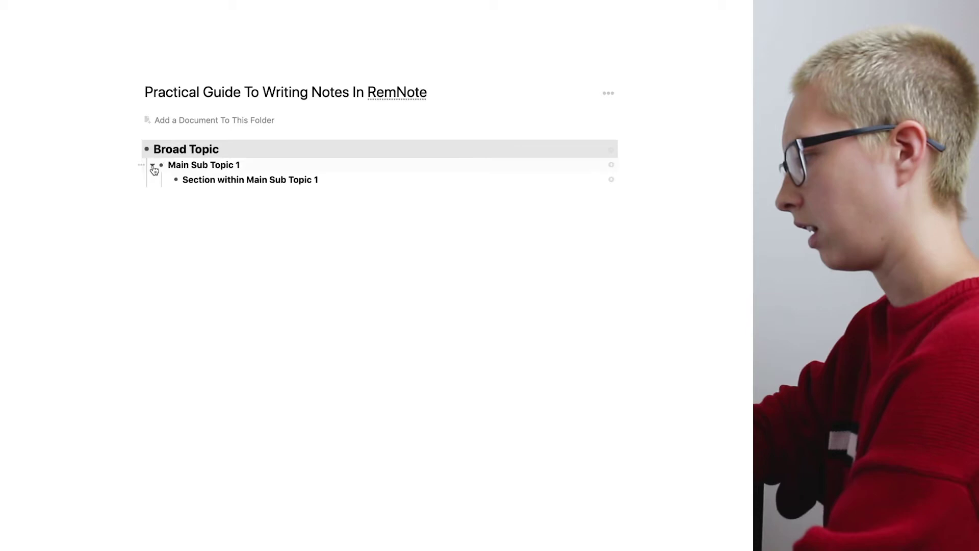
left_click(236, 179)
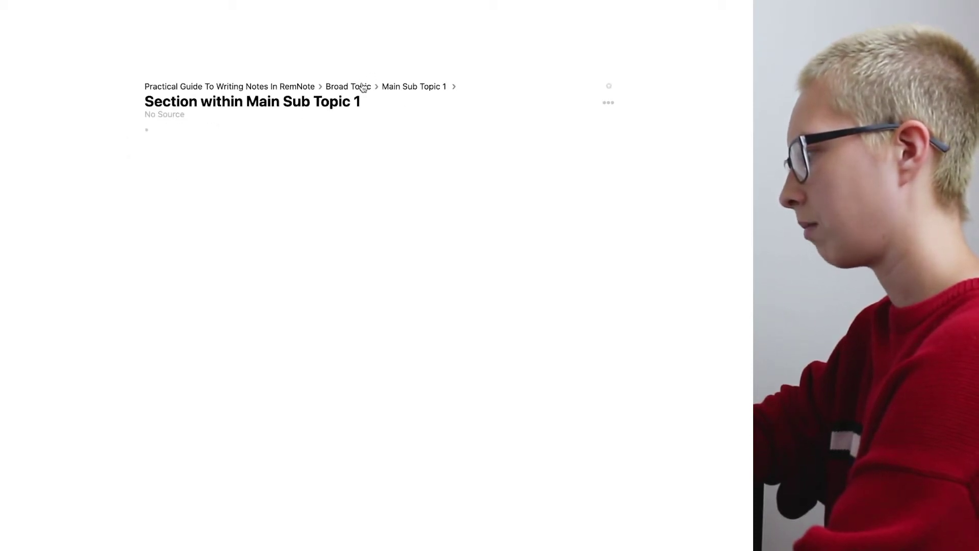
Back in the document, tag Main Sub Topic 1 and Broad Topic as Header, then open Header's page
left_click(277, 87)
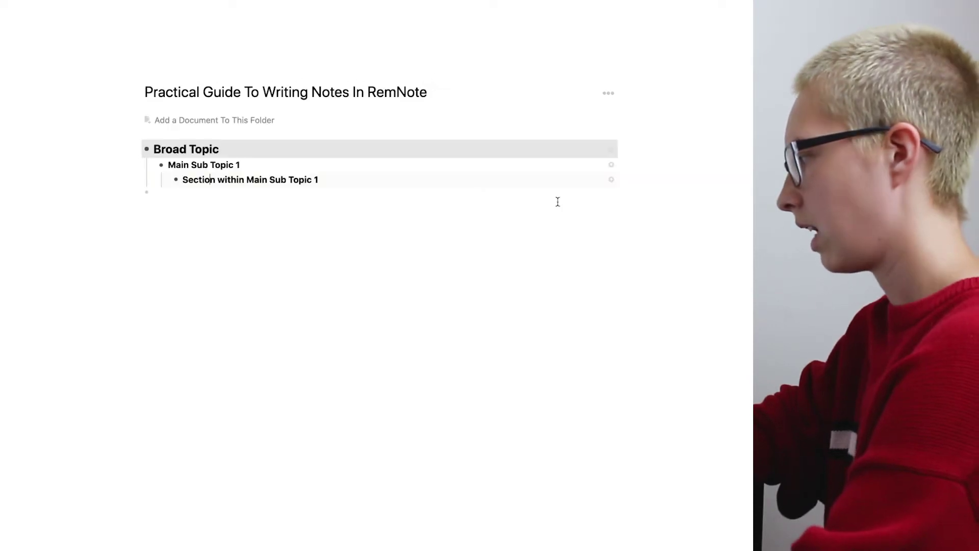
left_click(611, 165)
left_click(611, 150)
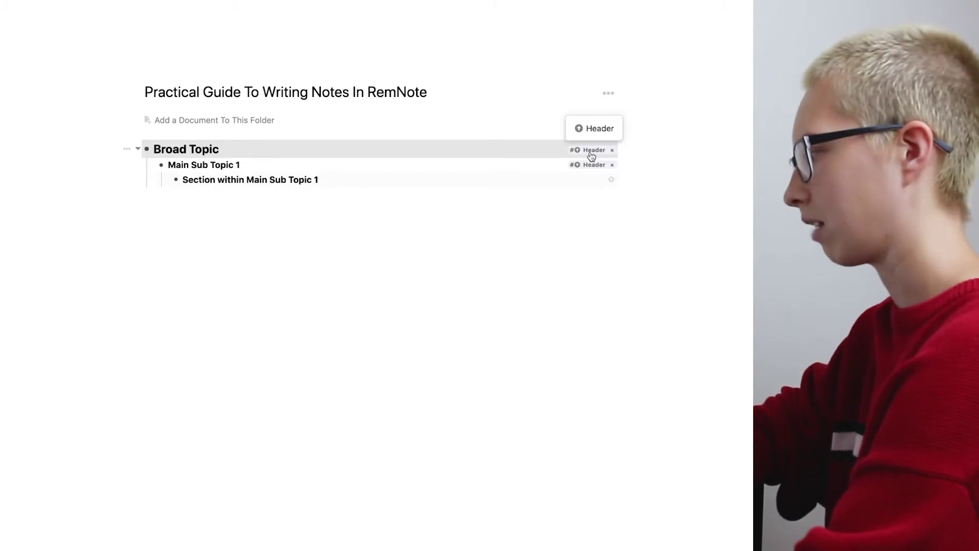
left_click(591, 152)
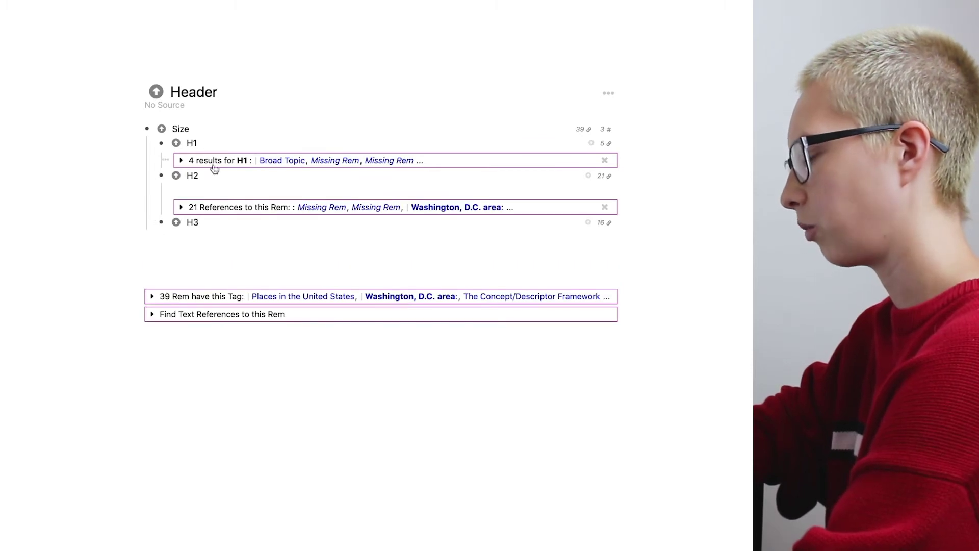
Browse the H1 results, add an H3 results portal, and expand the children of Decks
left_click(181, 160)
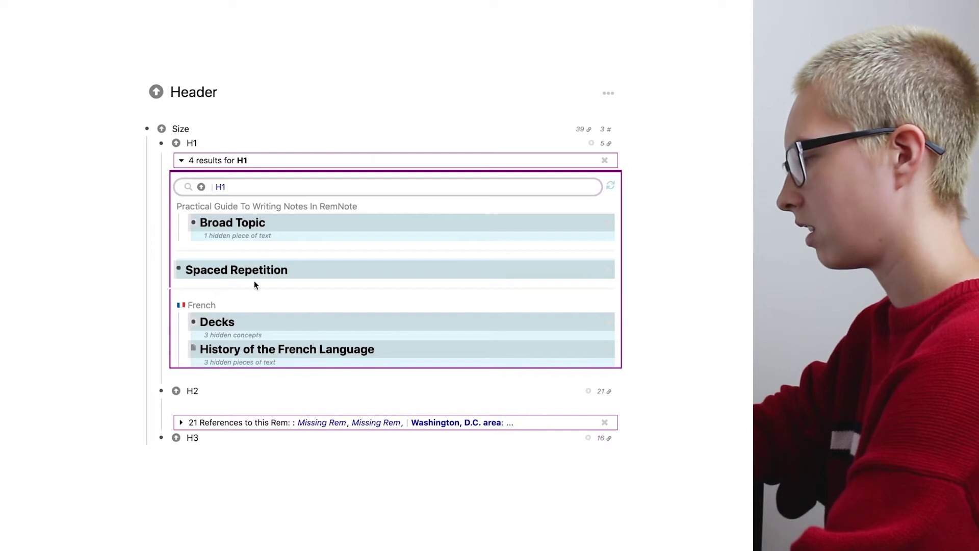
left_click(181, 161)
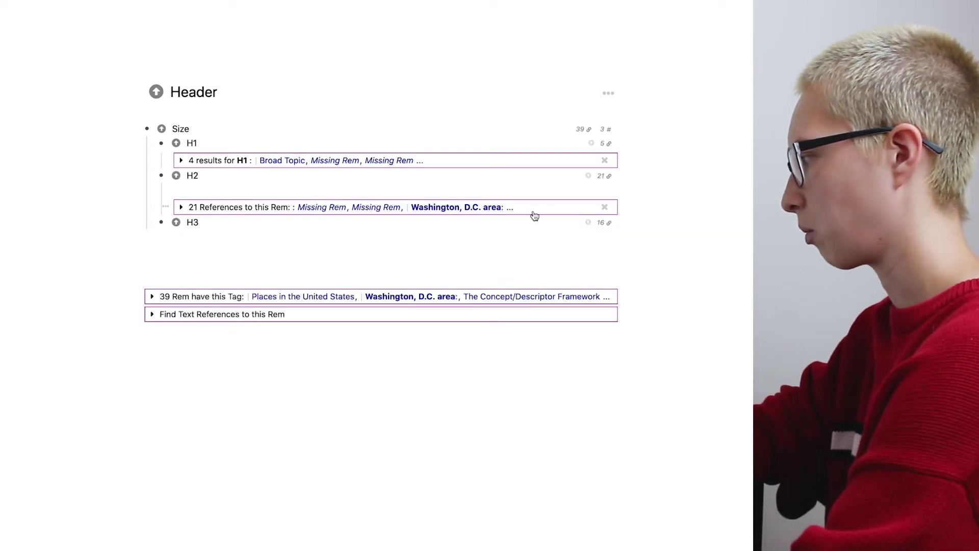
mouse_move(611, 229)
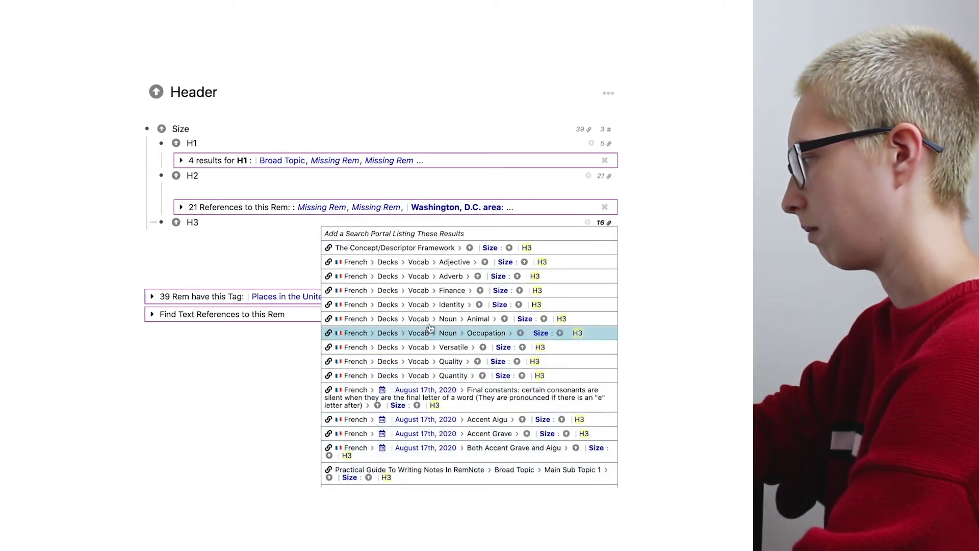
left_click(424, 233)
key("Escape")
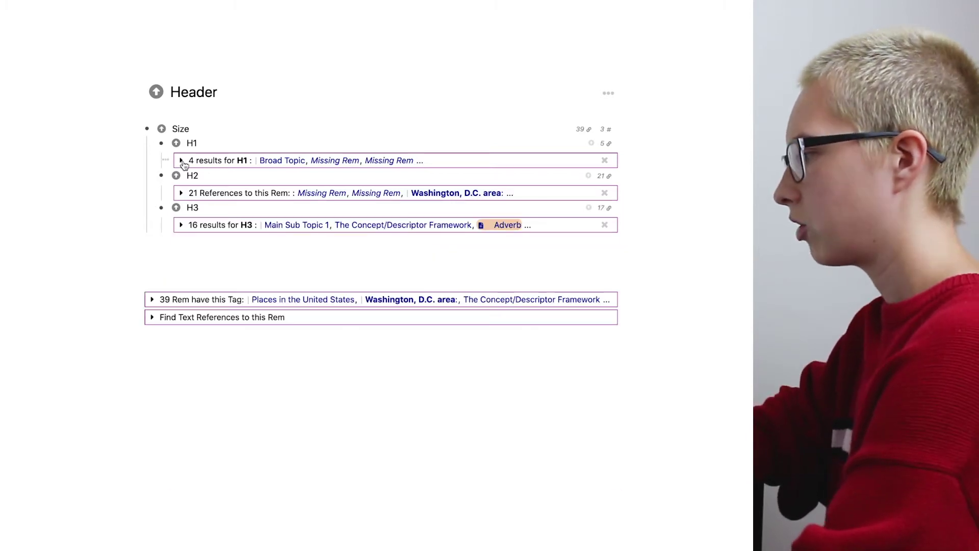
left_click(181, 161)
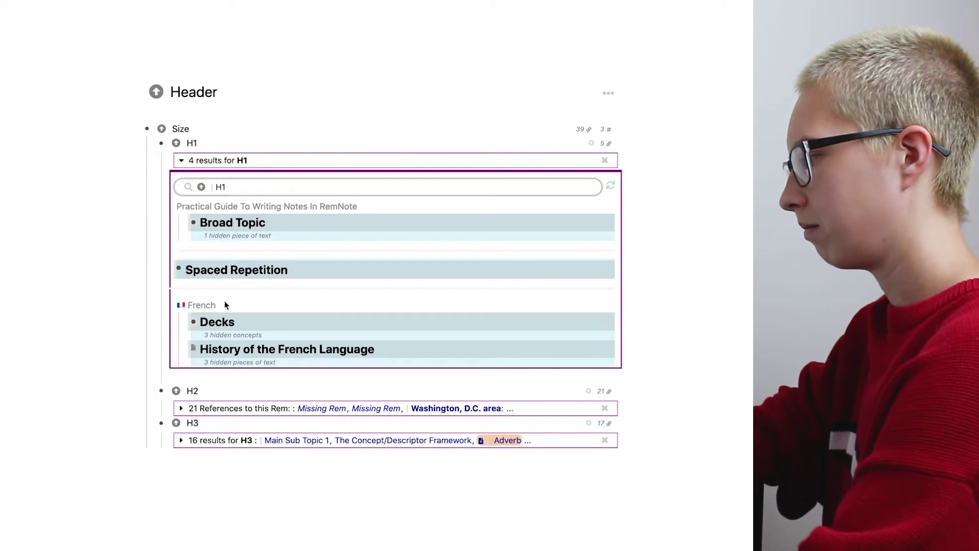
left_click(183, 322)
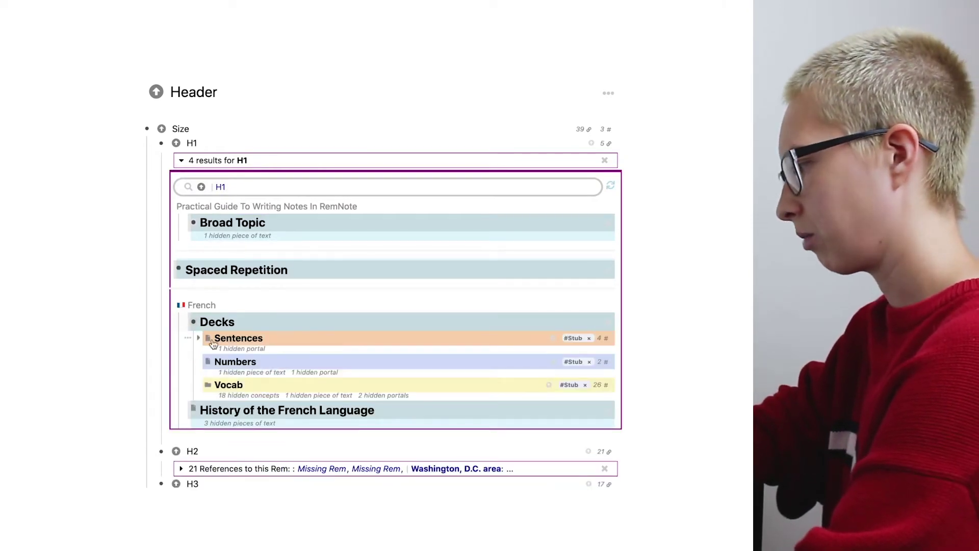
Append ': change it' to Sentences, then delete it so the rem reads plain 'Sentences'
left_click(279, 344)
type(":")
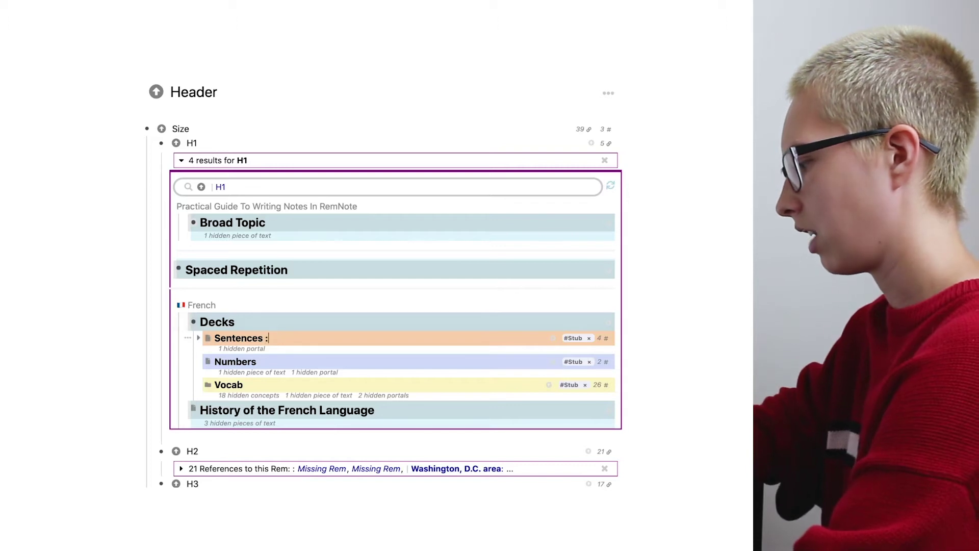
type(" change it")
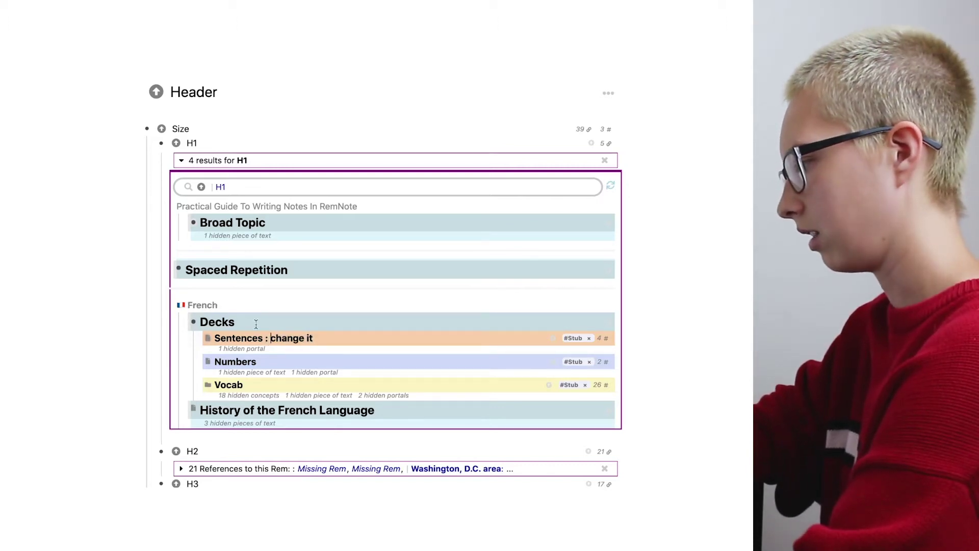
left_click_drag(323, 338, 264, 338)
key("BackSpace")
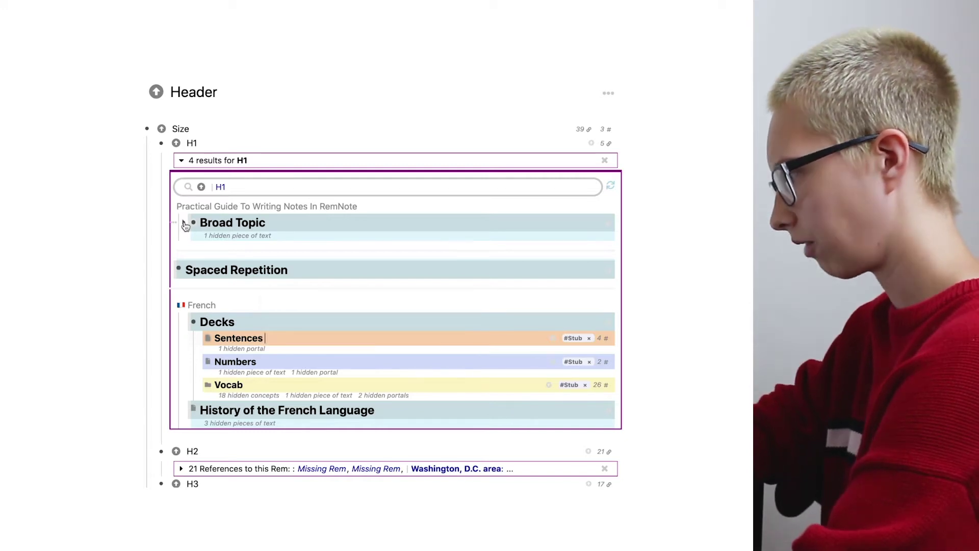
Expand Broad Topic and append ': Add information to this rem' to Main Sub Topic 1
left_click(185, 224)
left_click(299, 238)
type(": ")
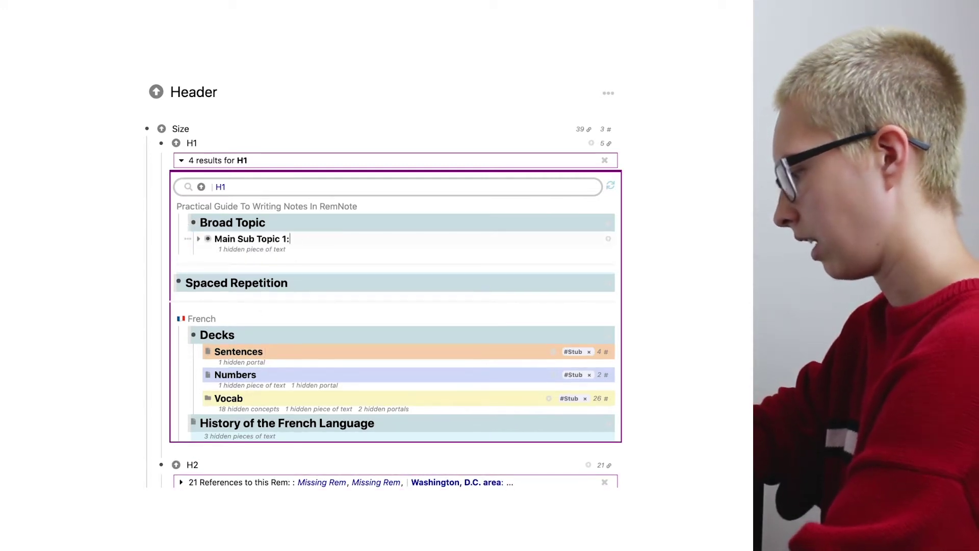
type("Add information ")
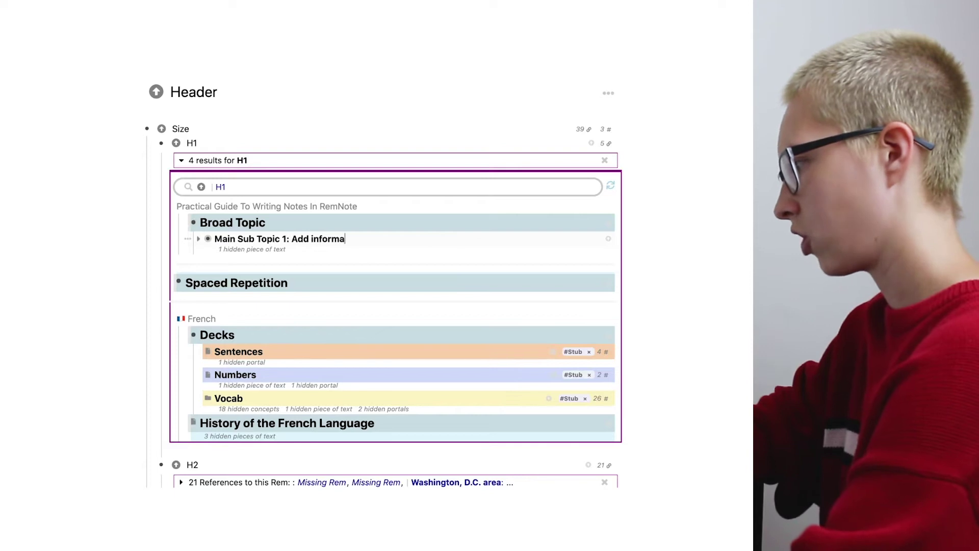
type("to this rem")
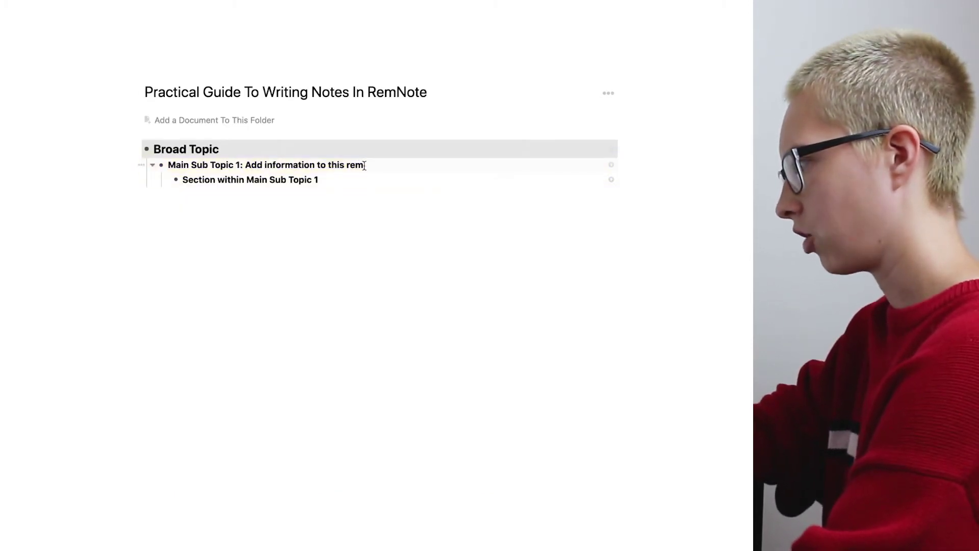
Select and delete the appended note text on the Main Sub Topic 1 row
left_click_drag(363, 164, 245, 164)
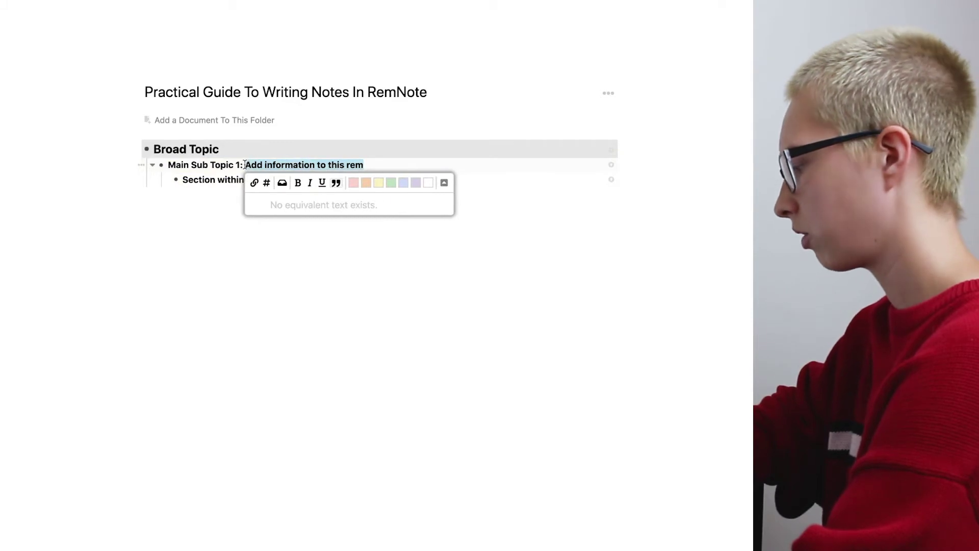
left_click(234, 164)
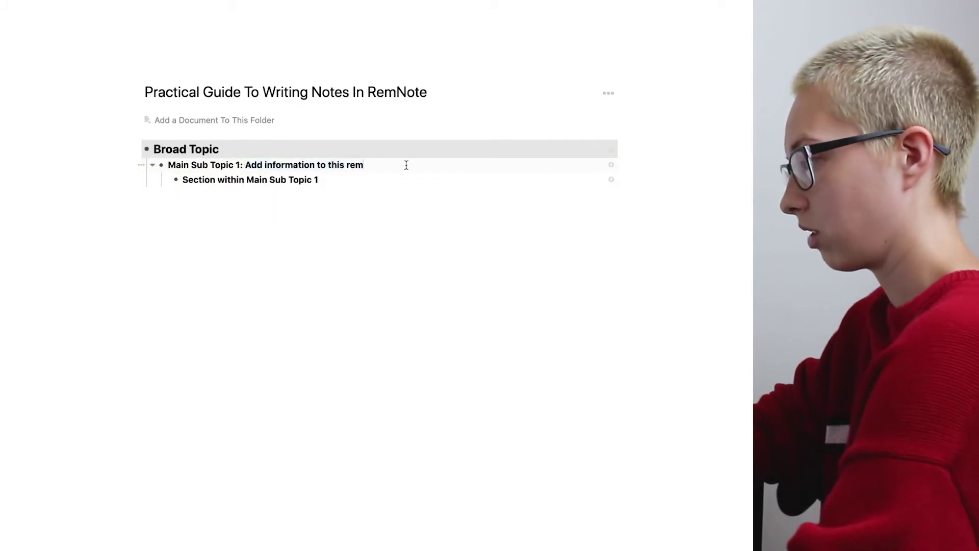
left_click_drag(406, 164, 244, 165)
key("BackSpace")
key("BackSpace")
key("BackSpace")
key("Escape")
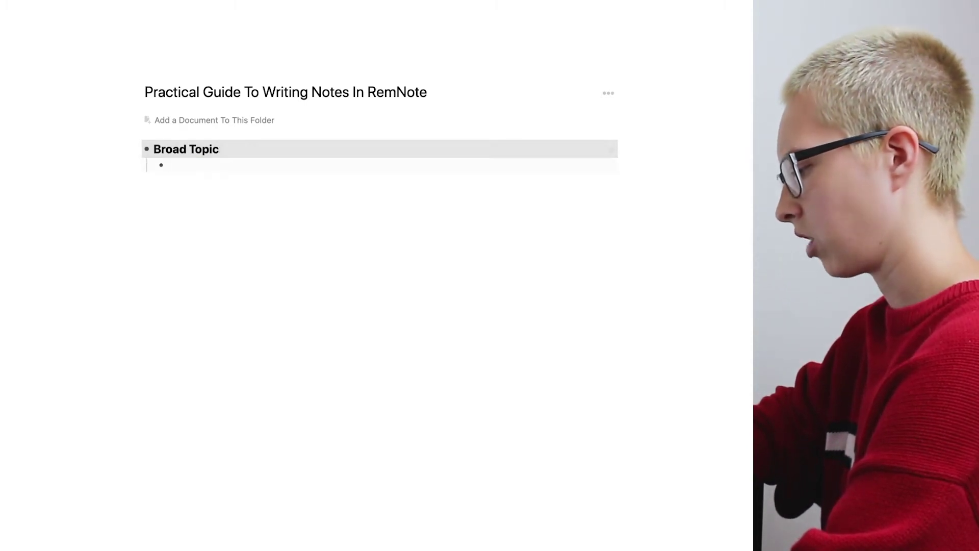
Enter 'Summary (Main Points) :::' as a multi-line card and collapse it
type("Summary")
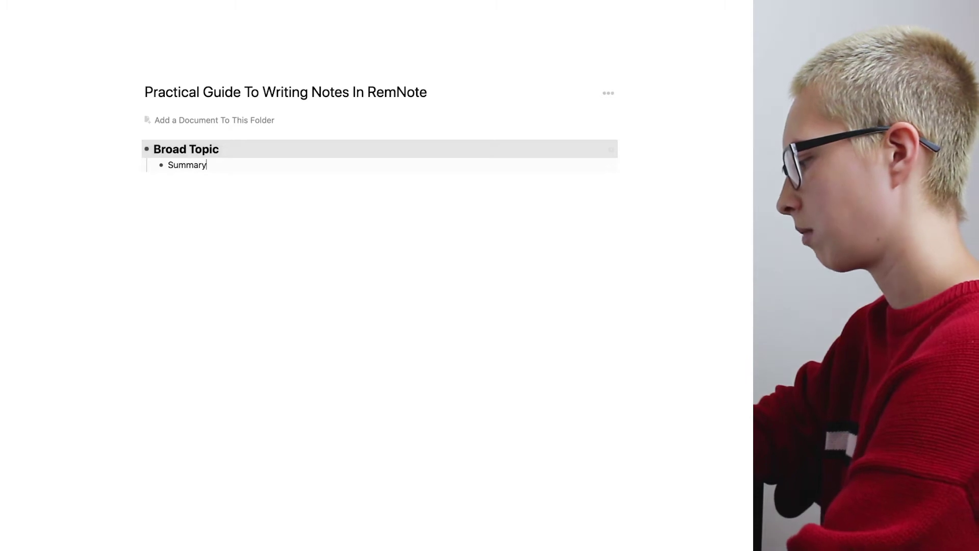
type(" (Main Po")
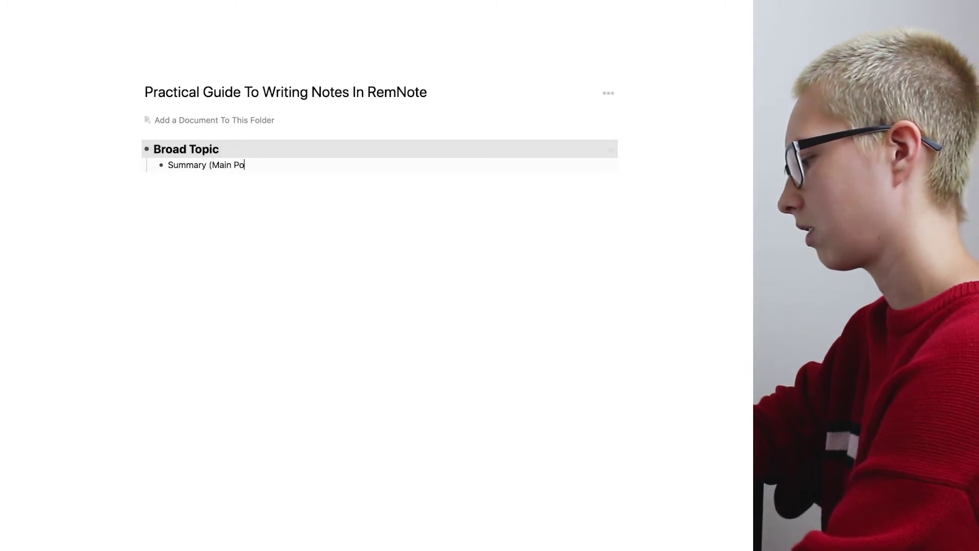
type("ints) :::")
key("Return")
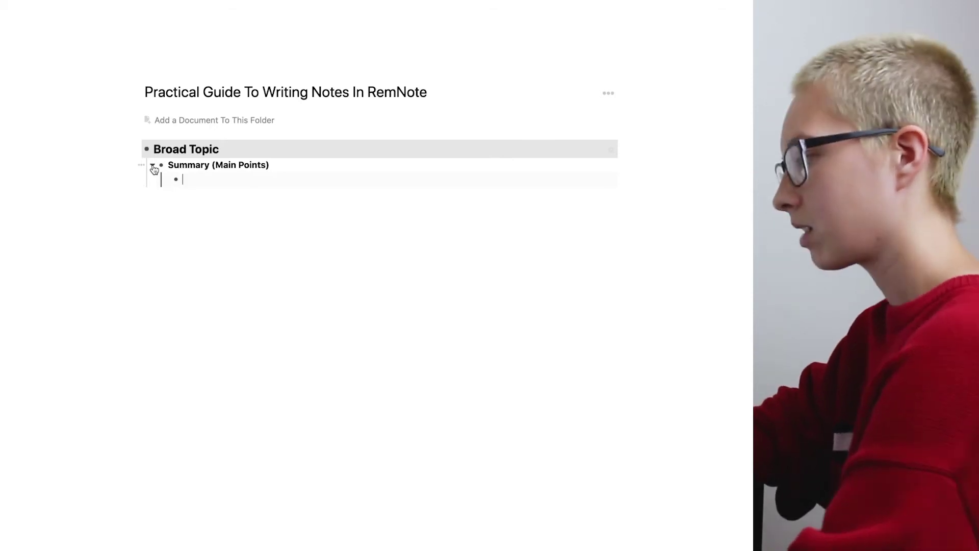
left_click(153, 166)
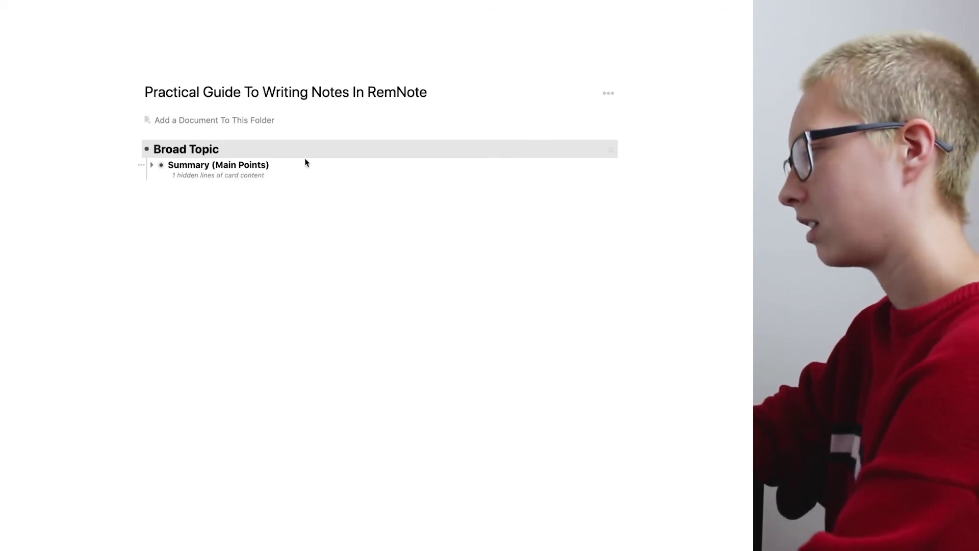
Add an H2 bullet below Summary for 'Top Tier Parent 1:: Summary' and preview its cards
left_click(274, 164)
key("Return")
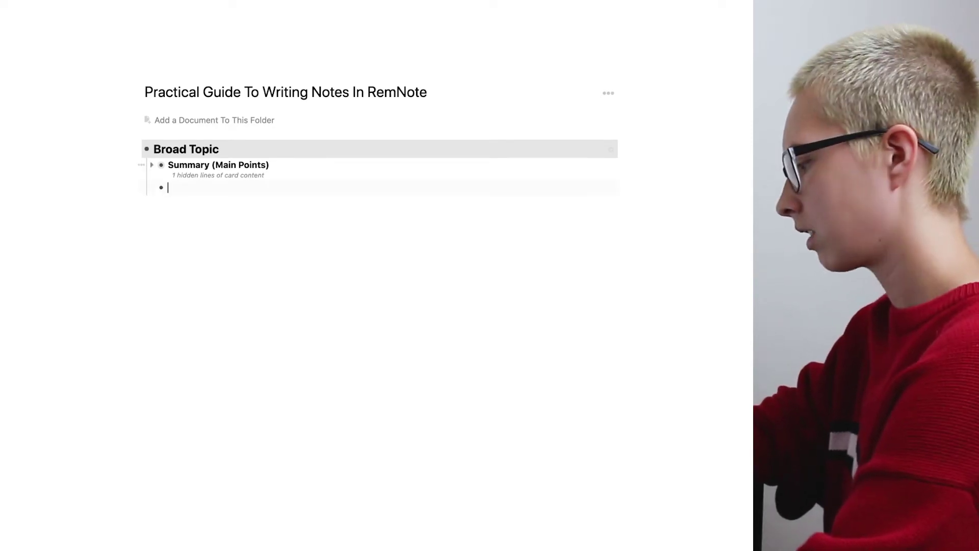
type("M")
key("BackSpace")
type("/h2")
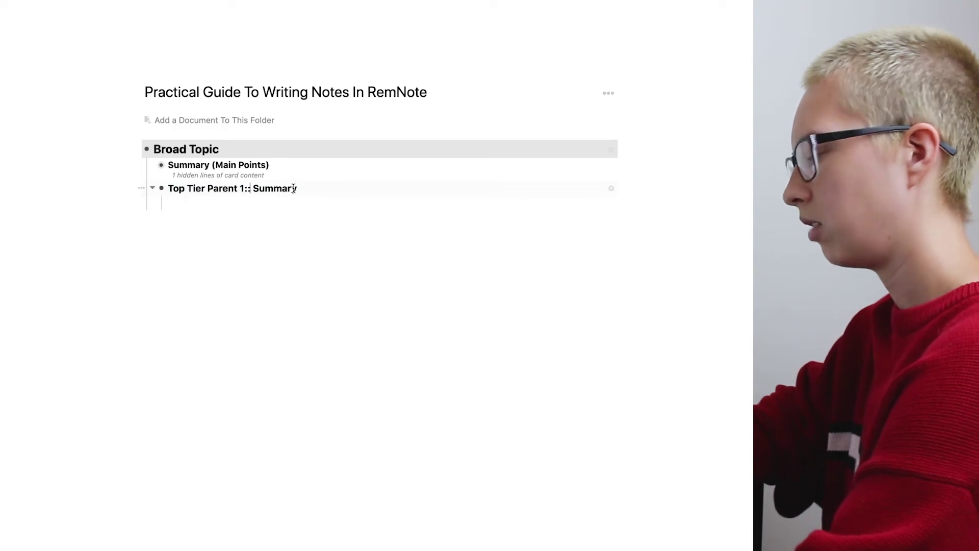
mouse_move(210, 549)
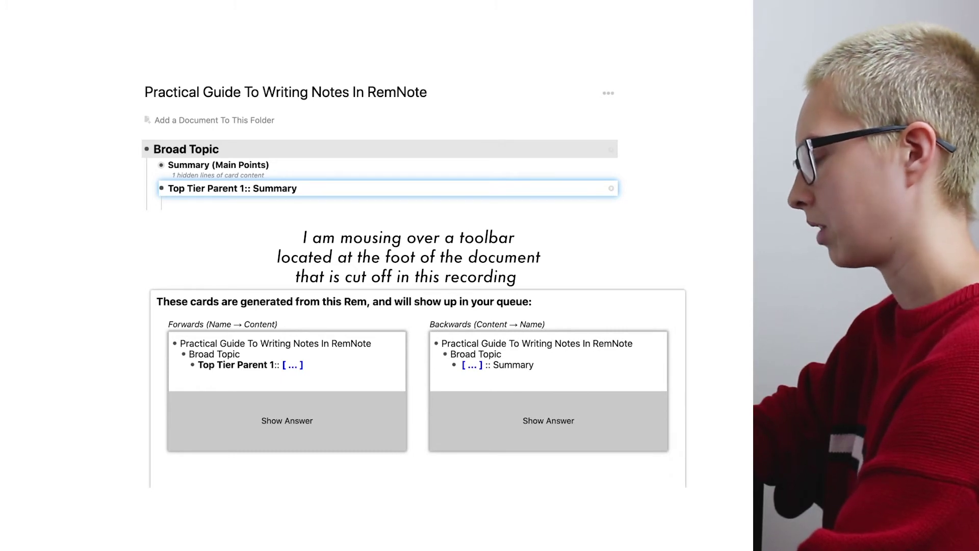
Replace '::' with '|' on Top Tier Parent 1 and add 'related knowledge:: summary' and 'related knowledge | summary' children
left_click(249, 188)
key("BackSpace")
key("BackSpace")
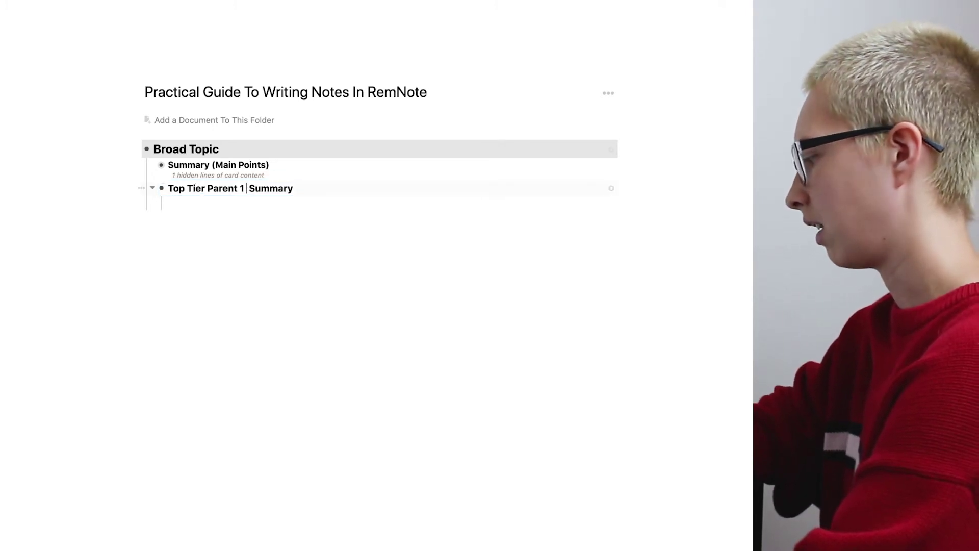
left_click(202, 202)
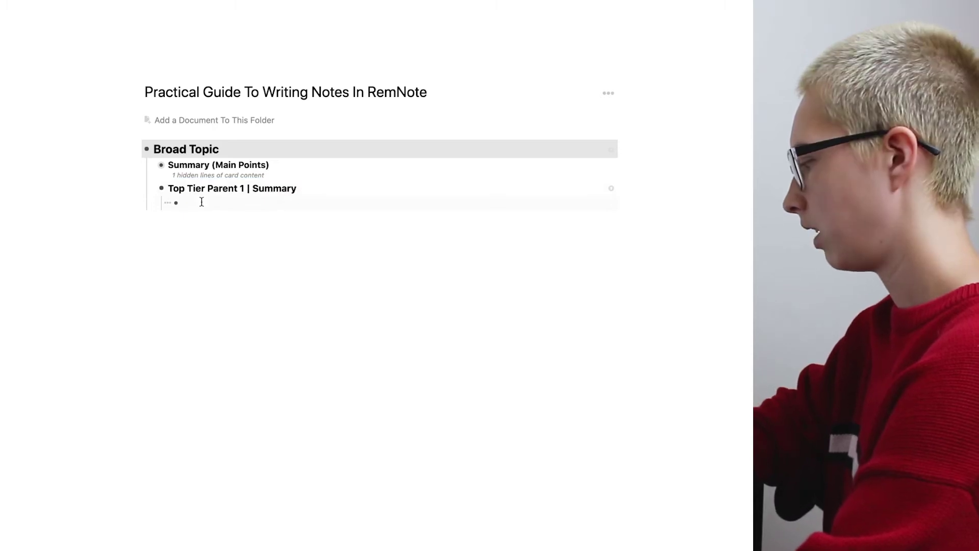
type("related ")
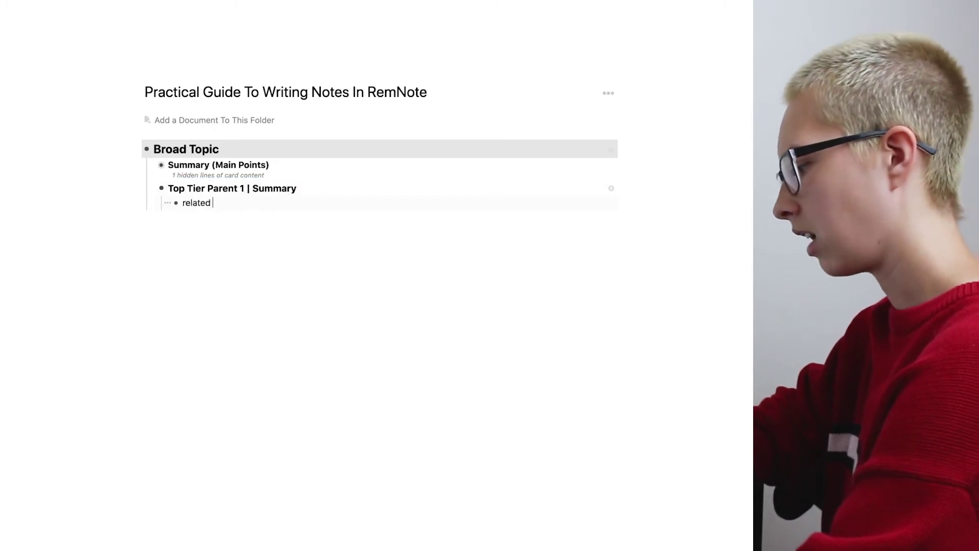
type("knowledge:")
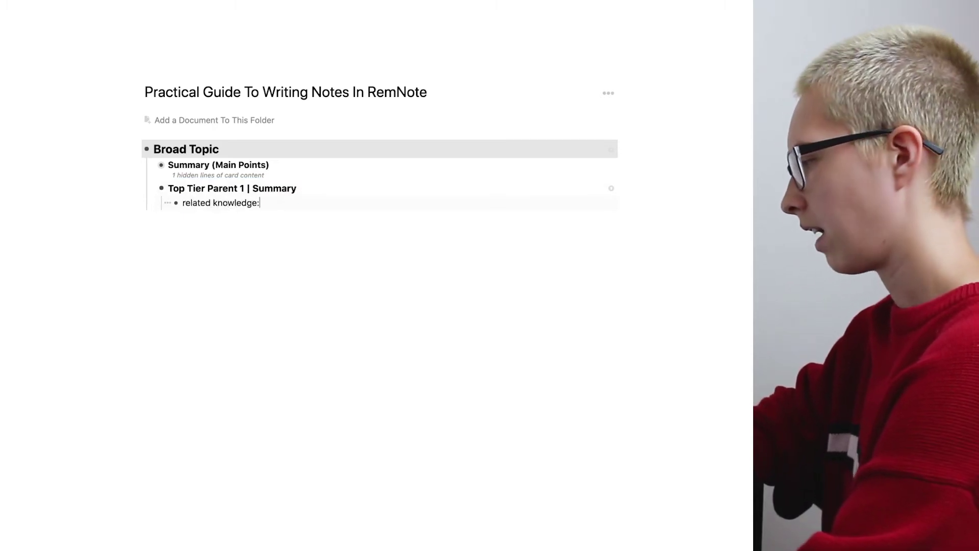
type(": summary")
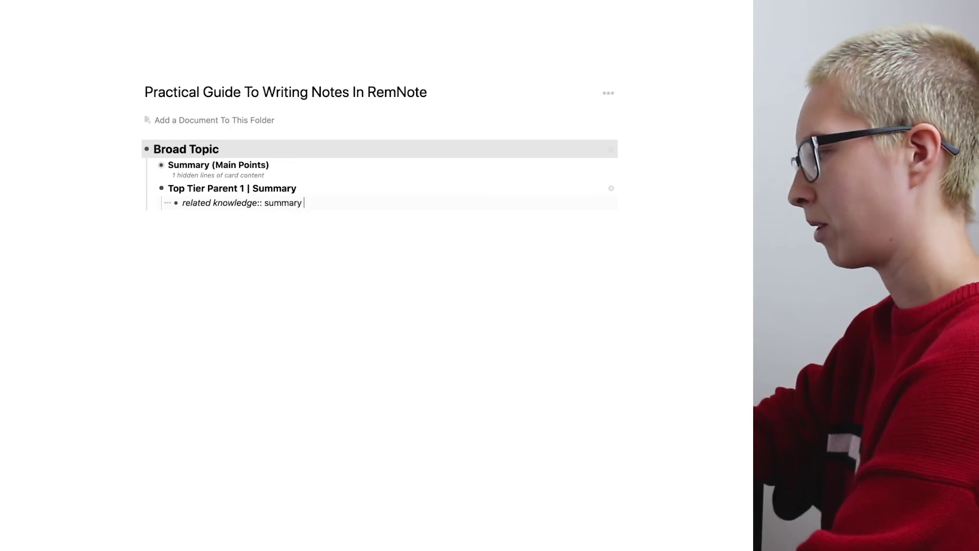
key("Escape")
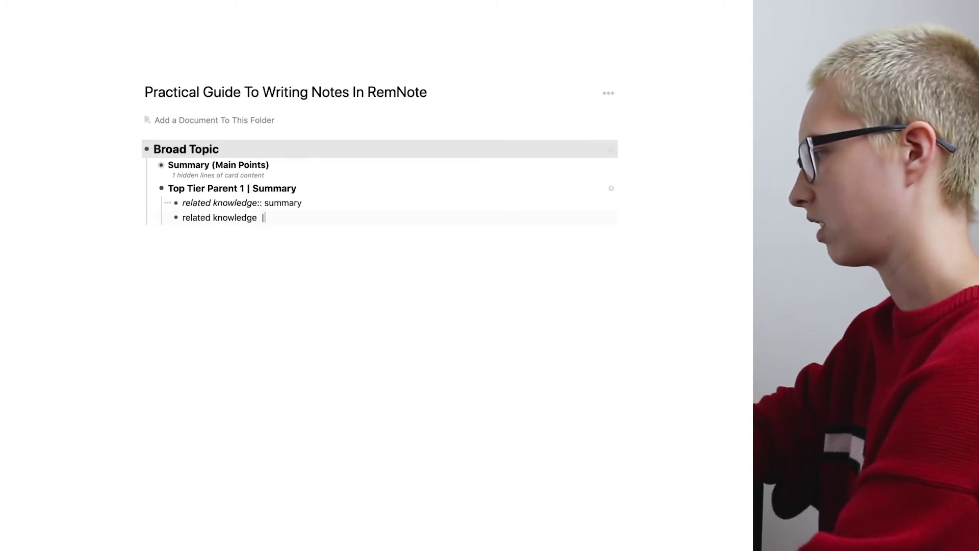
type(" summary [plain]")
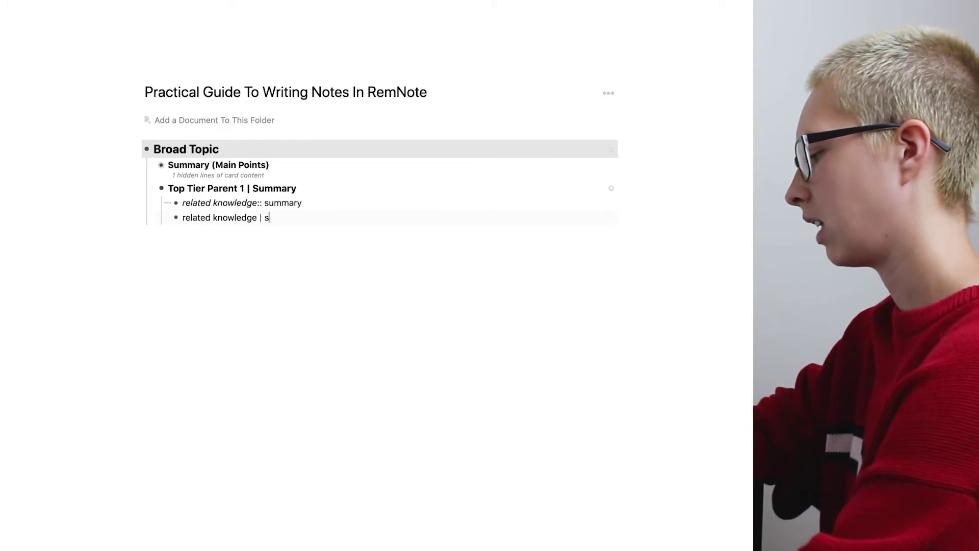
key("Return")
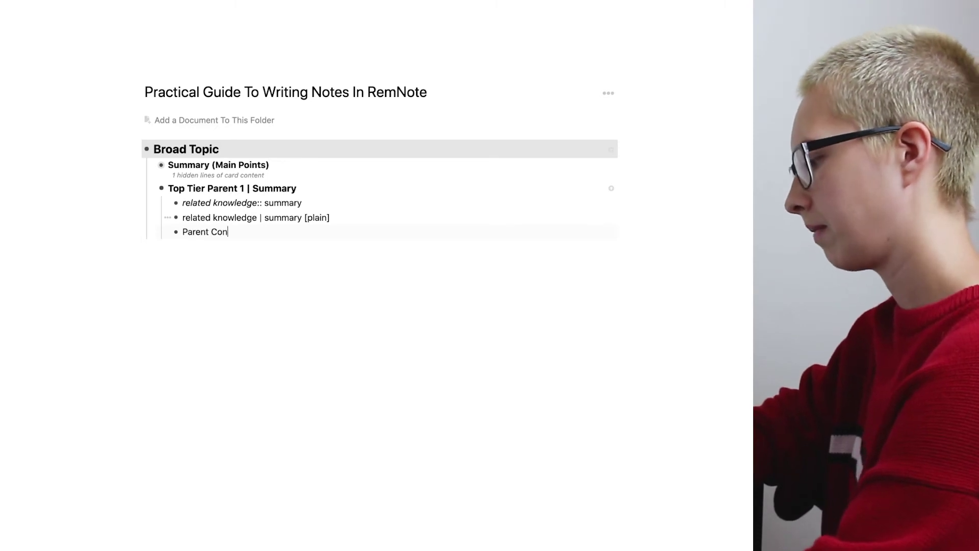
Begin typing 'Parent Concept' in the new bullet under Top Tier Parent 1
type("t")
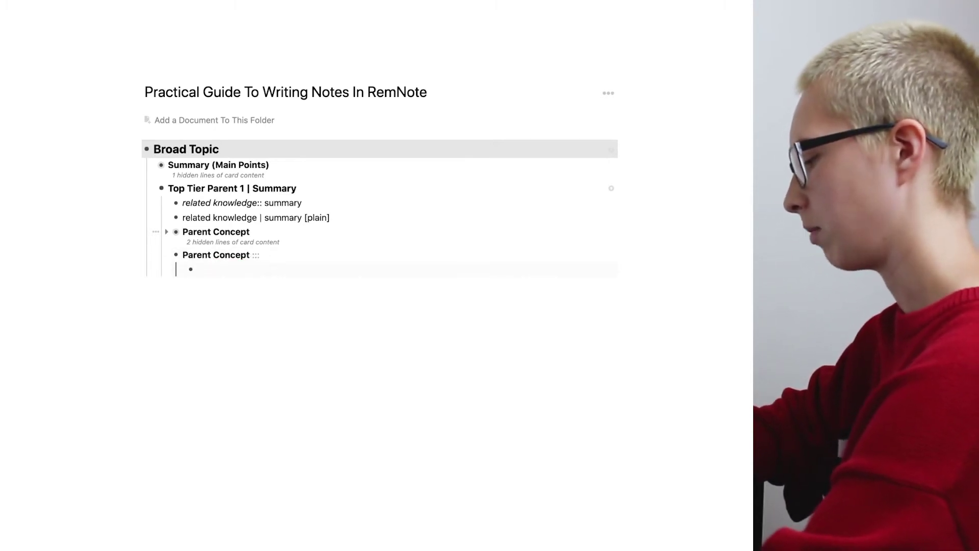
Create a 'Parent Concept:::' card listing event 1, event 2 and event 3
type("event 1")
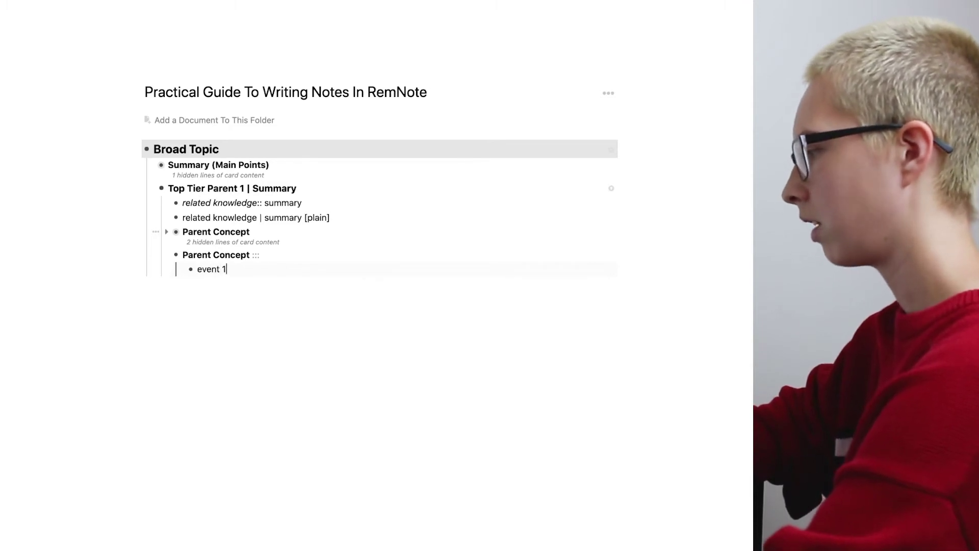
key("Return")
type("event 2")
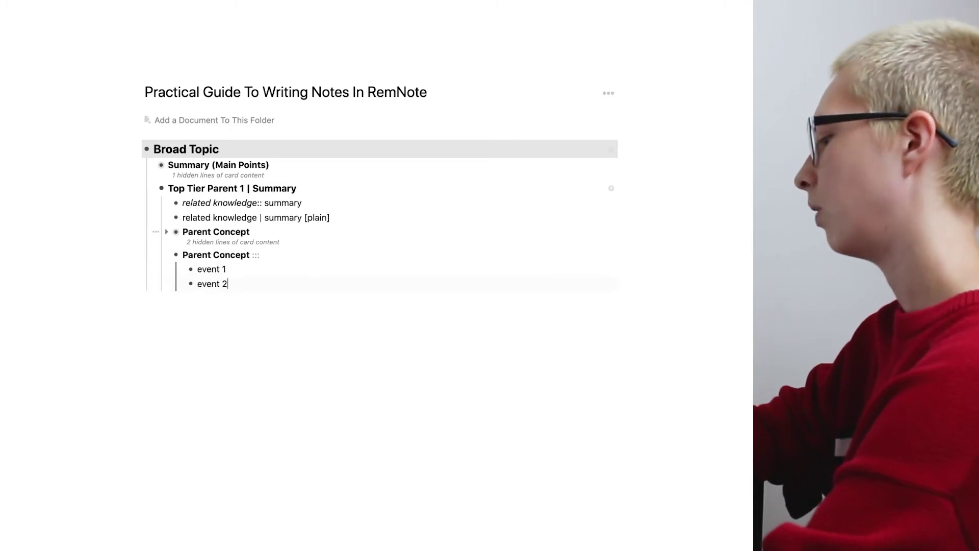
key("Return")
type("event 3")
type("/")
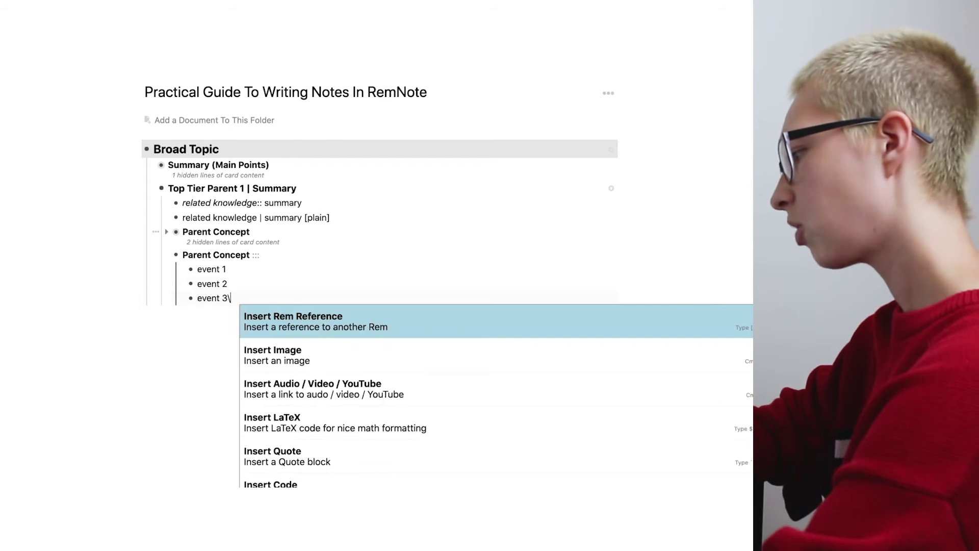
key("BackSpace")
Add the question 'What is the difference between event 2…' and select Parent Concept to preview cards
key("Return")
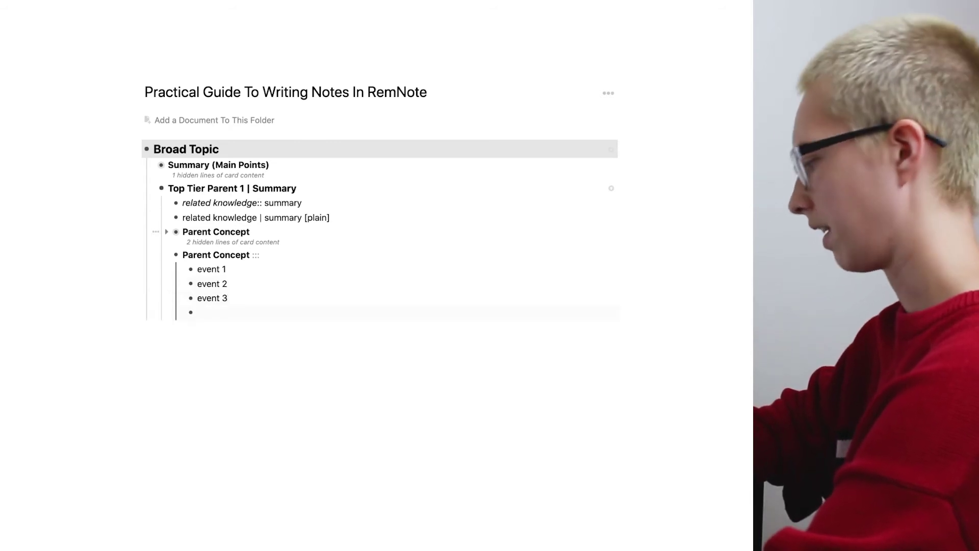
type("What is t")
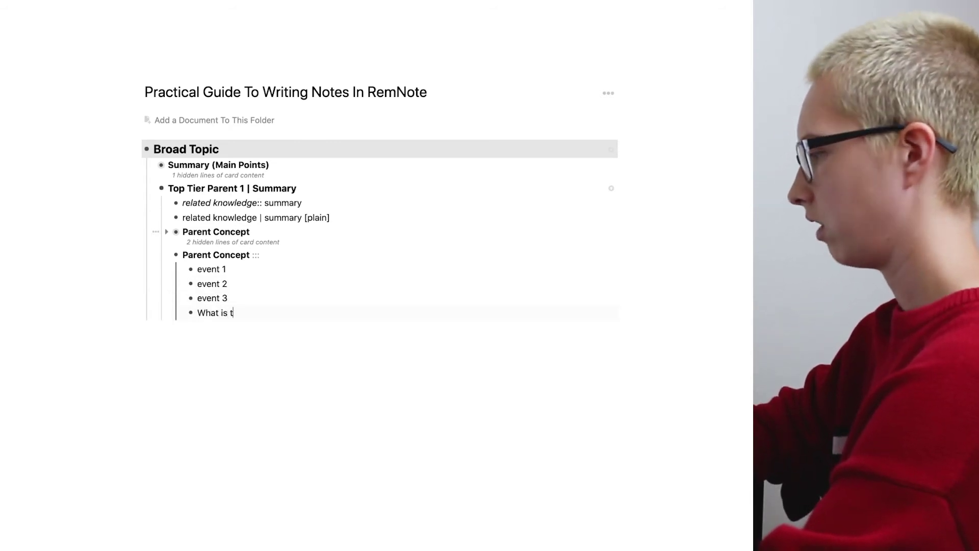
type("he difference between event 2 and 3?:: answer")
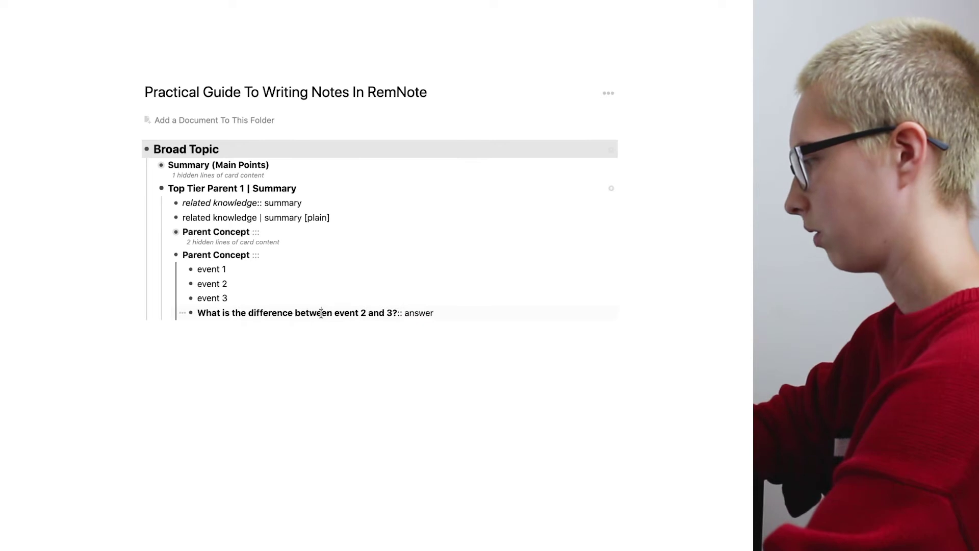
key("Escape")
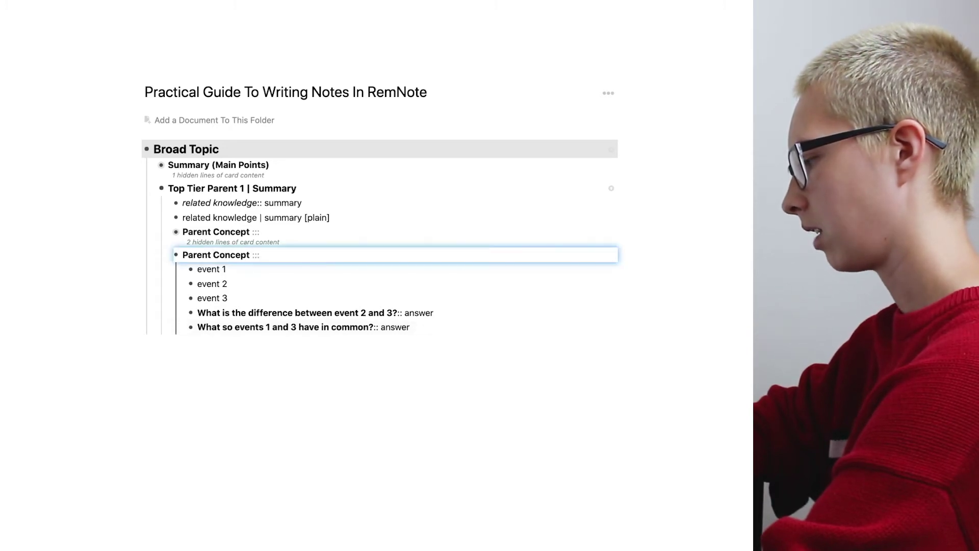
key("ctrl+shift+p")
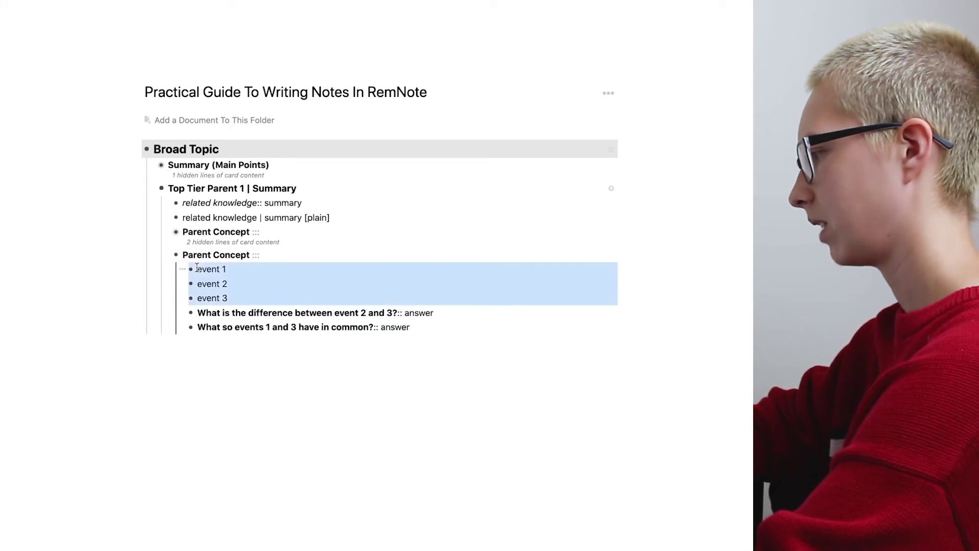
Delete the three event rems and use /Remove List to drop the questions' list-item designation
key("BackSpace")
type("/rem")
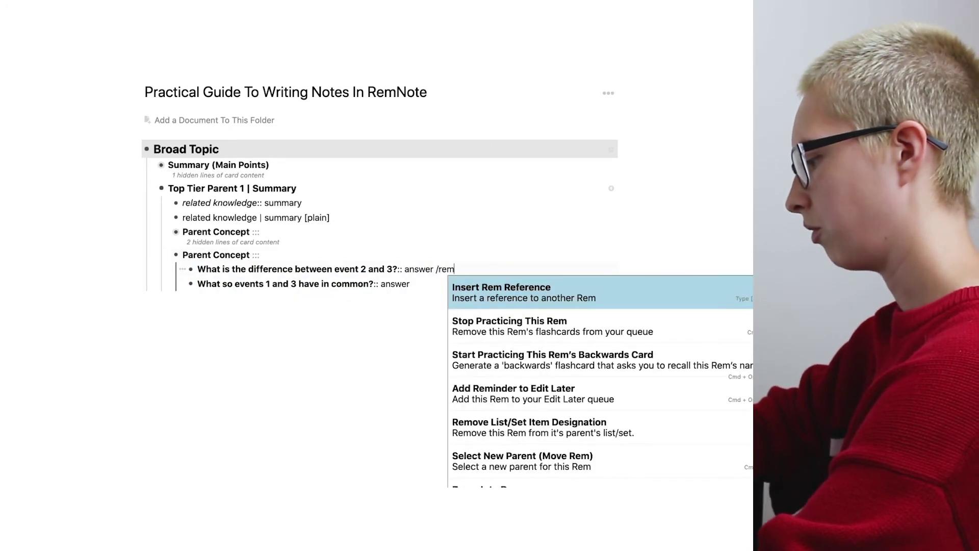
type("ove")
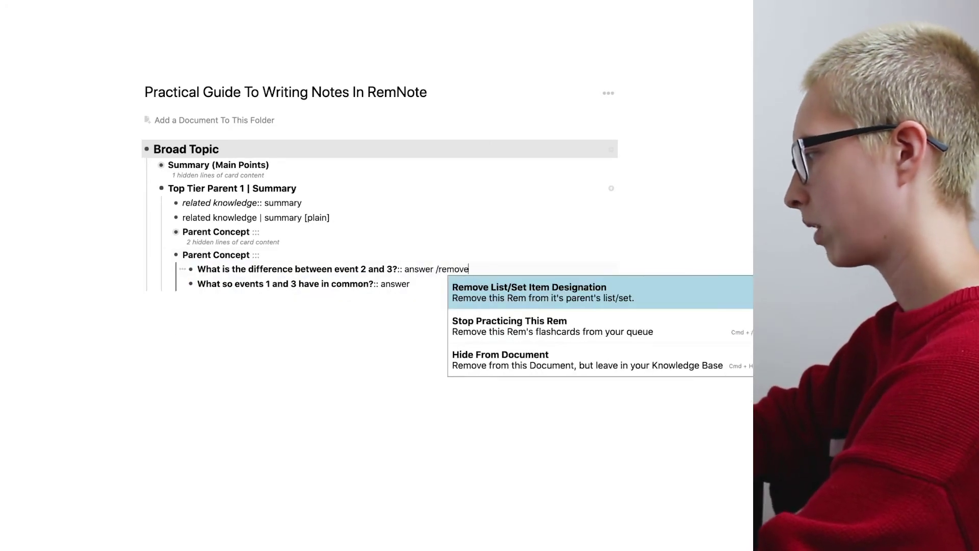
left_click(491, 293)
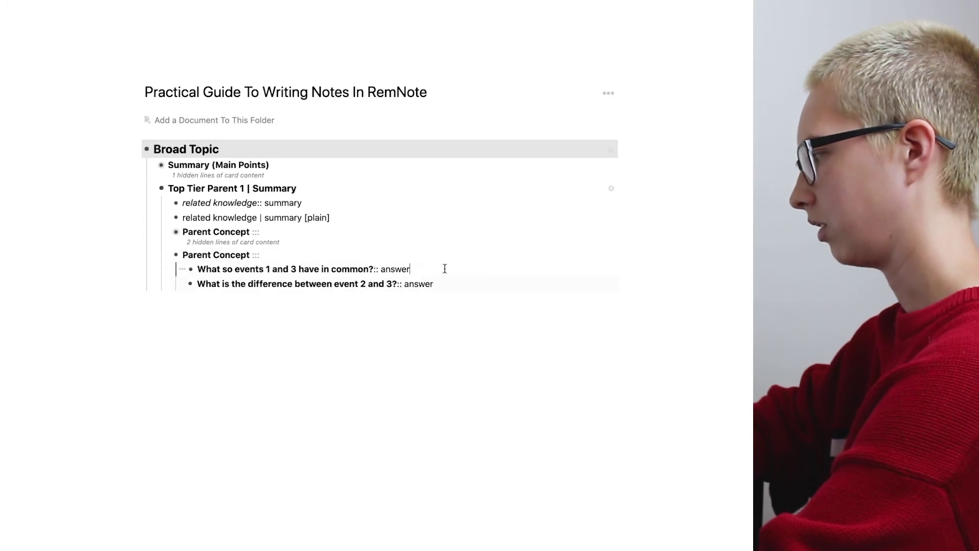
type("/remove")
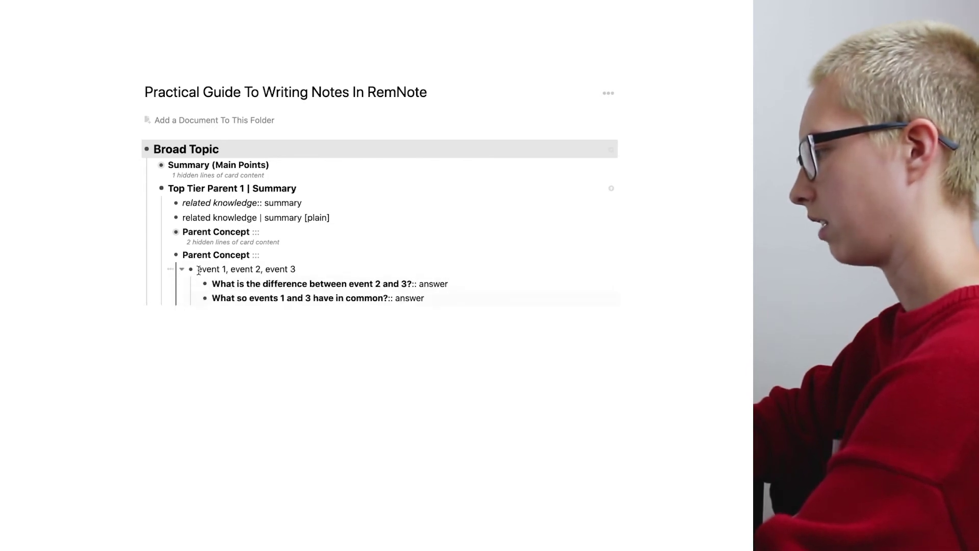
mouse_move(300, 269)
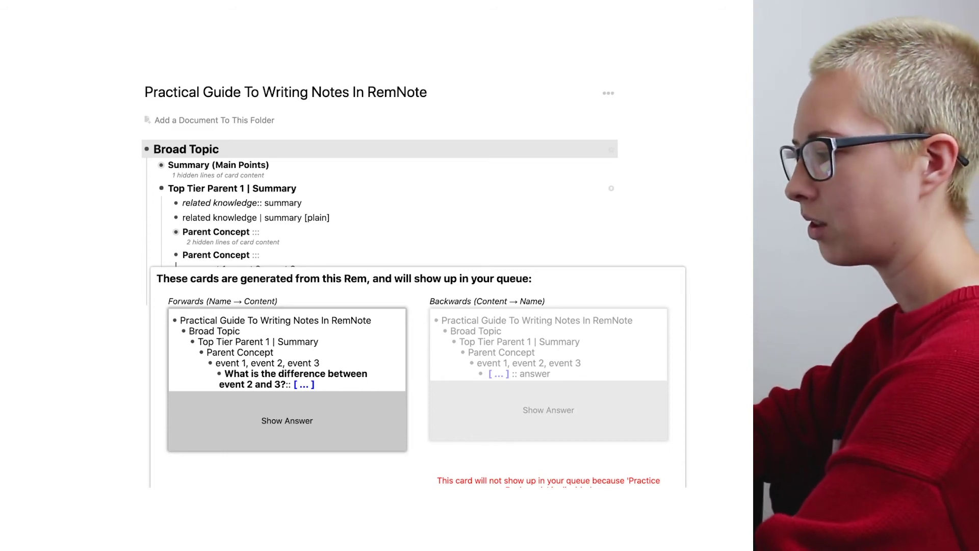
key("Escape")
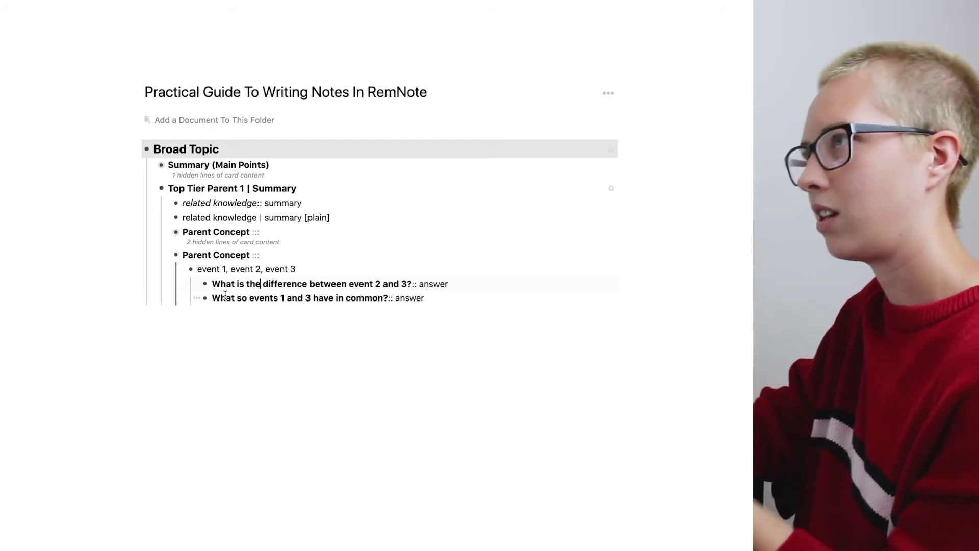
key("ctrl+shift+p")
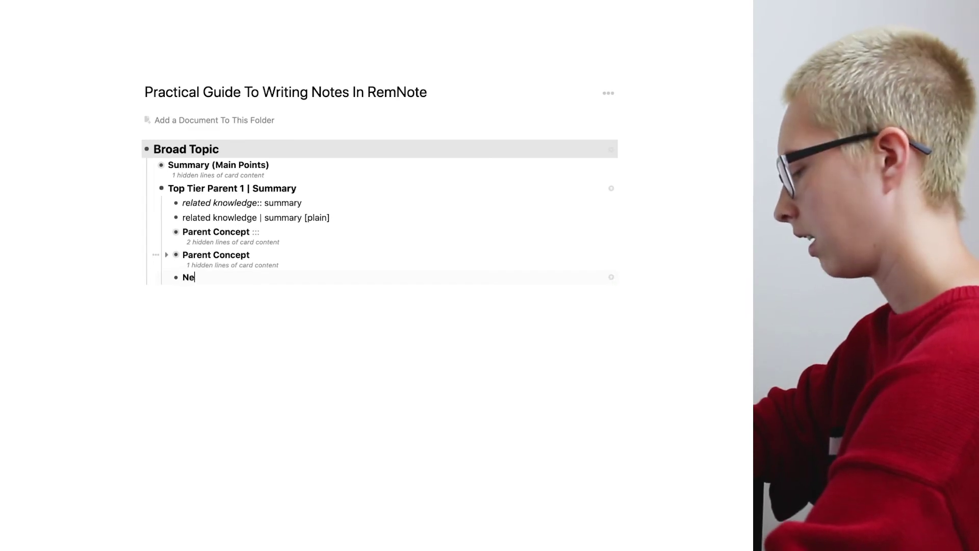
Complete the rem as 'Nest Section for Main Sub Topic 1 | Summary' and start a bullet below it
type("Sect")
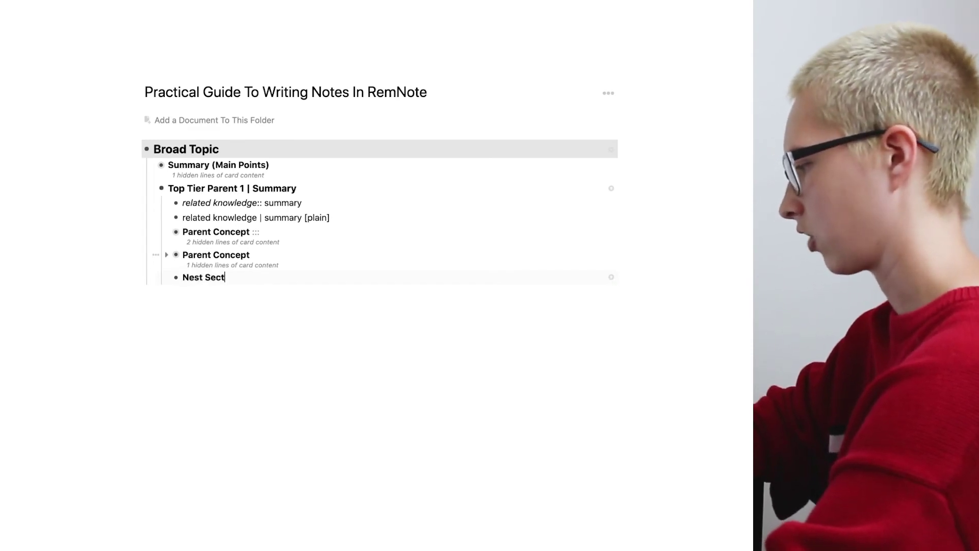
type("ion for Main Sub Topic 1 | S")
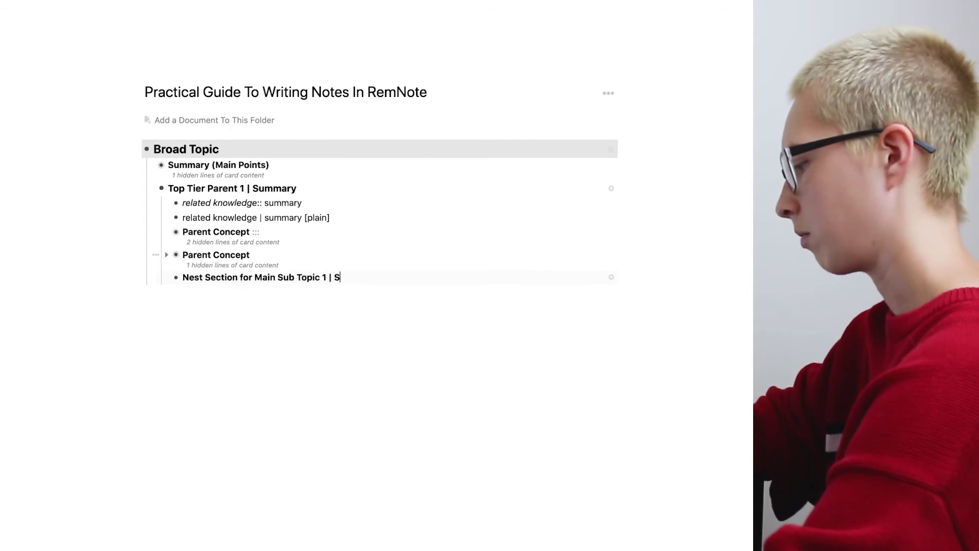
key("BackSpace")
key("BackSpace")
key("BackSpace")
key("BackSpace")
type(":: Summary")
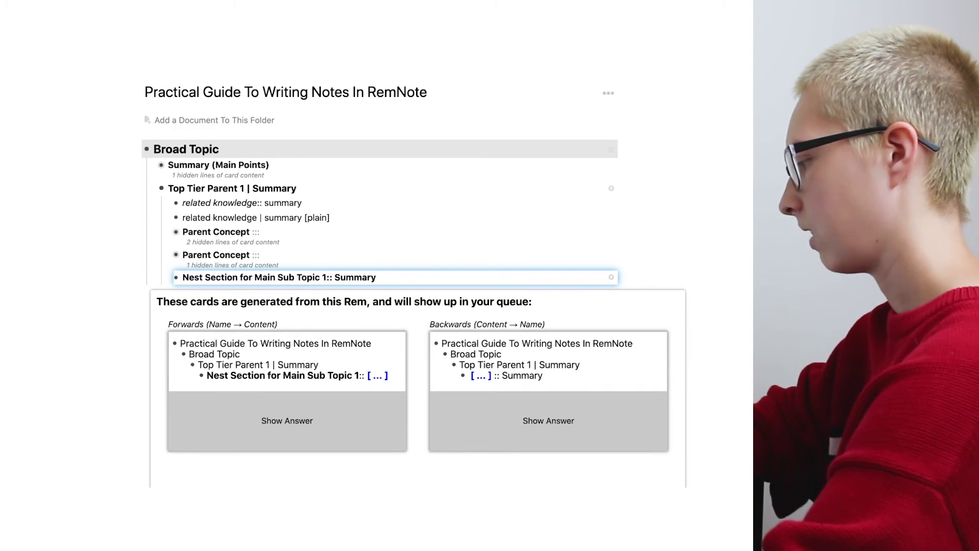
key("Return")
key("Return")
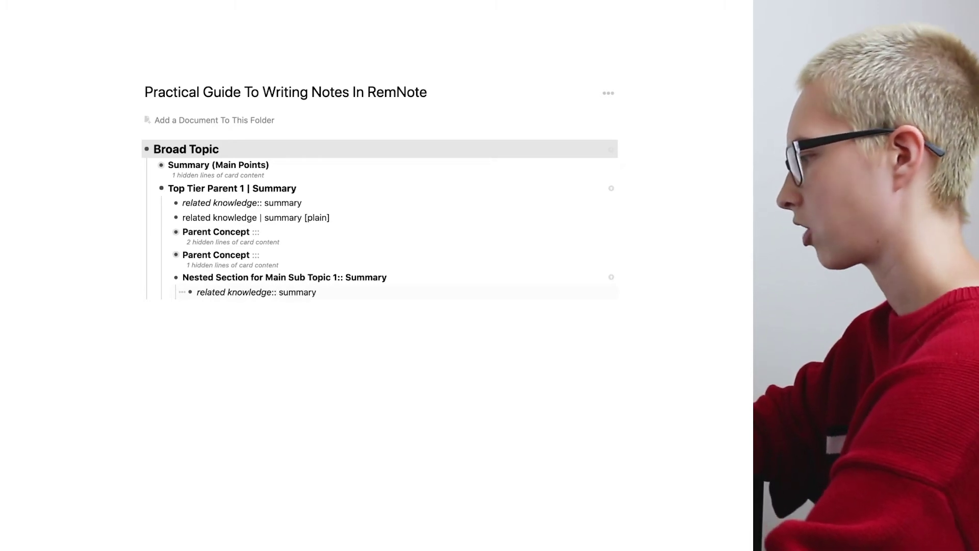
Add the 'related knowledge:: summary' child, then begin a 'Parent Concept' rem and make it a set with /set
type("Parenc")
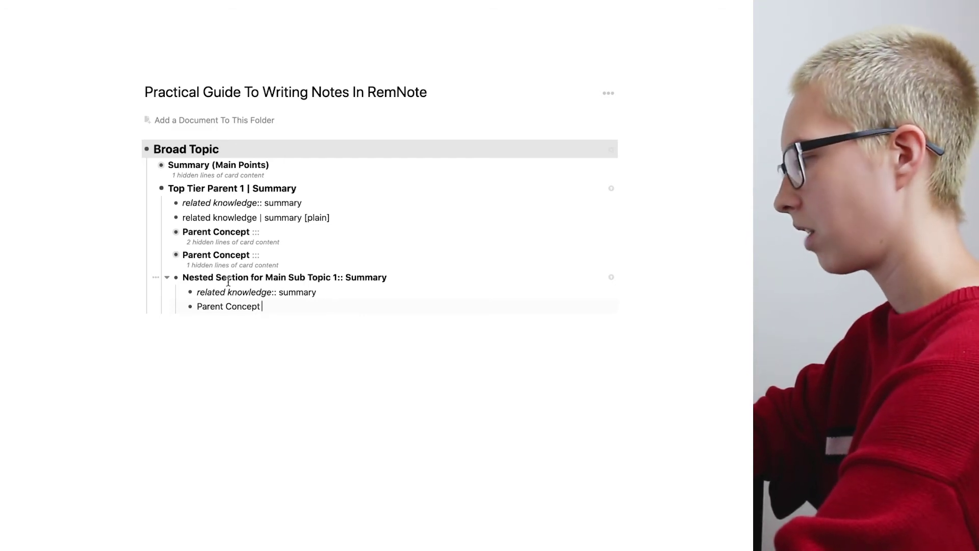
type("/se")
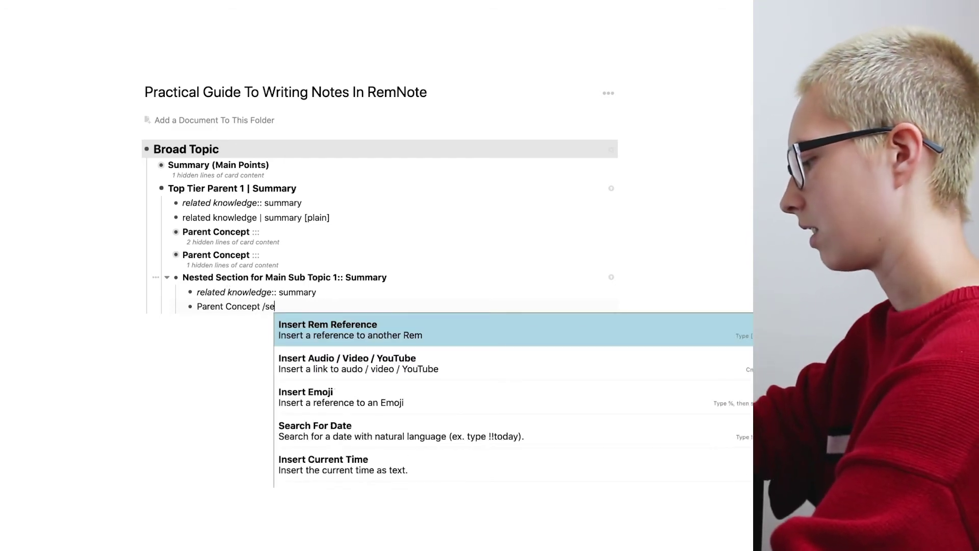
type("t")
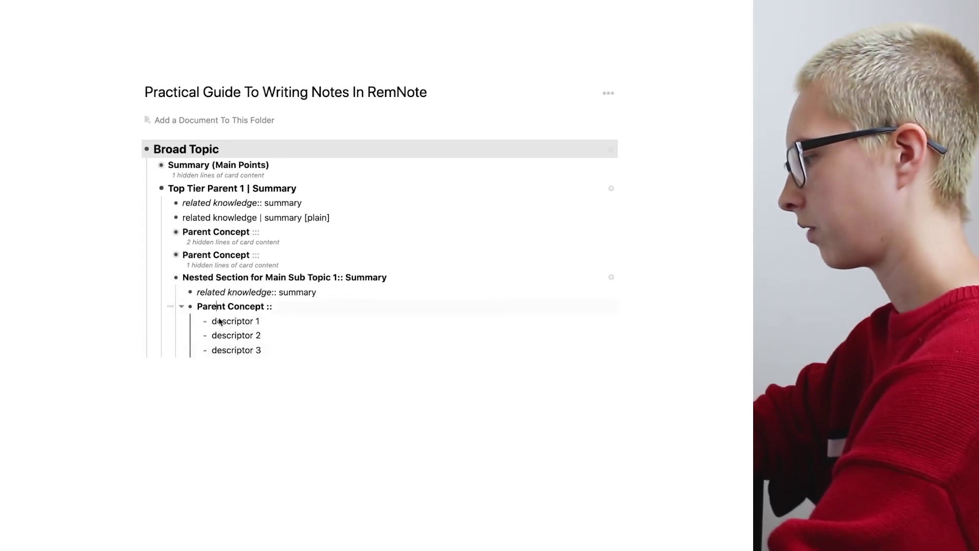
Label the descriptors 'descriptor 1 (cause)', 'descriptor 2 (event)' and 'descriptor 3 (effect)'
mouse_move(268, 306)
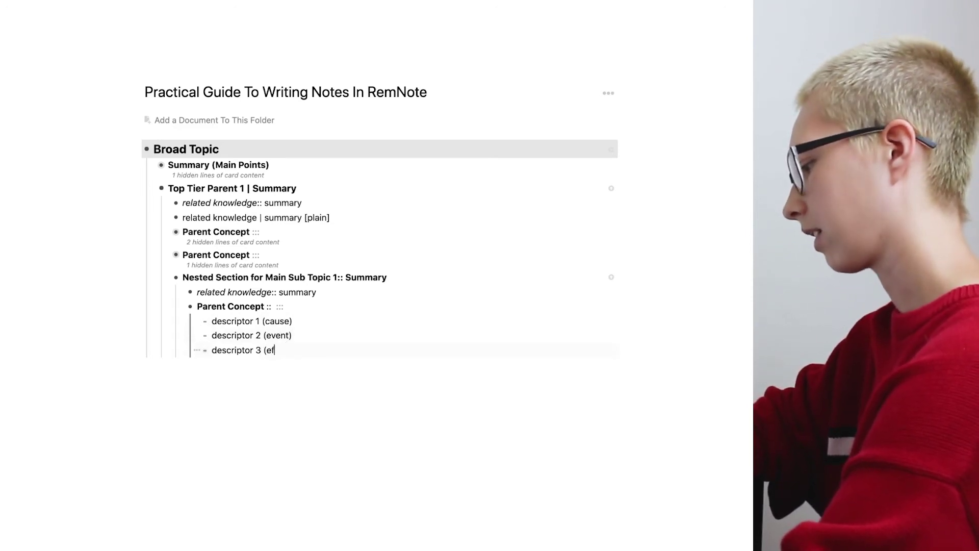
left_click(242, 321)
left_click_drag(213, 322, 297, 320)
left_click(295, 336)
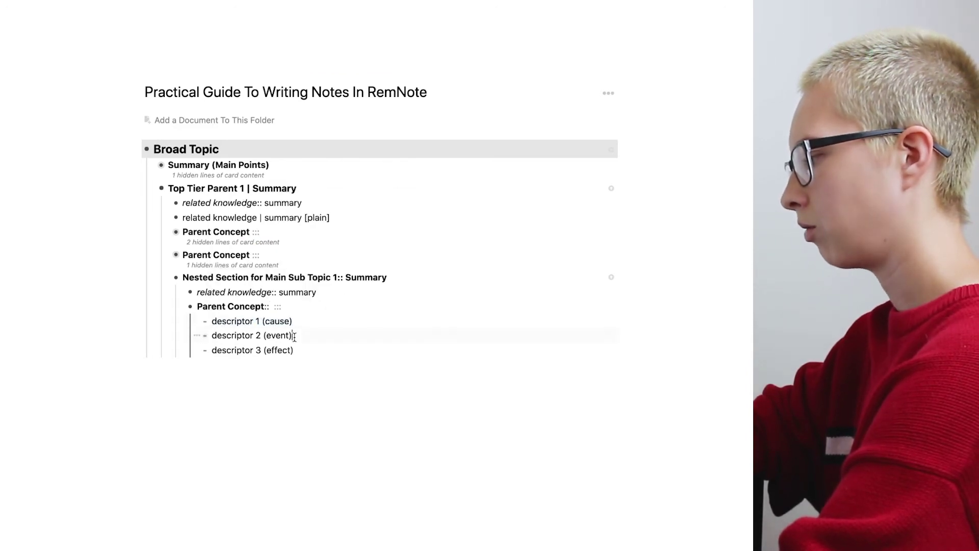
mouse_move(294, 337)
left_mouse_down()
mouse_move(210, 338)
mouse_move(213, 352)
mouse_move(297, 348)
left_mouse_up()
left_click(306, 360)
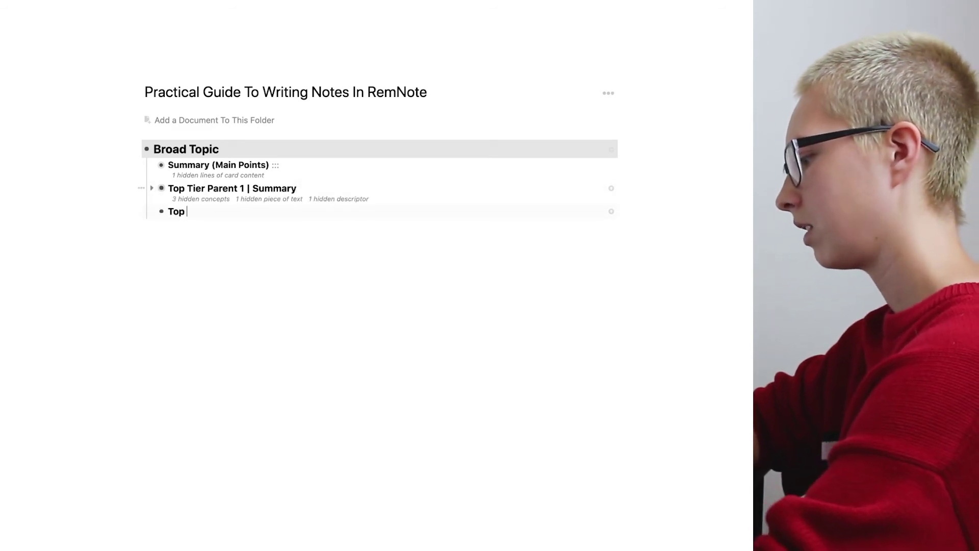
Add 'Top Tier Parent 2 | Summary' with the child 'this is the summary of Main Sub Topic 2 in plain text.'
type("Tier Parent 2 | Summary")
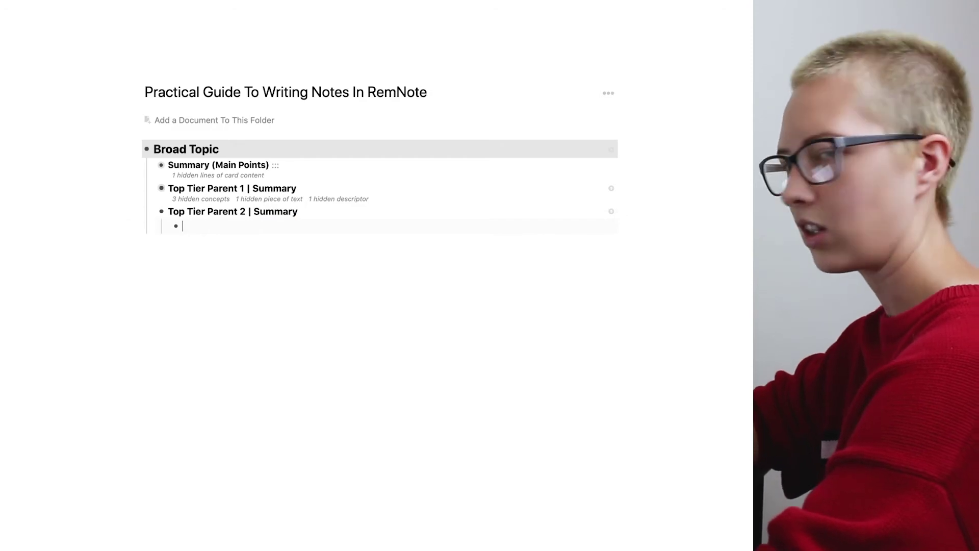
type("thi")
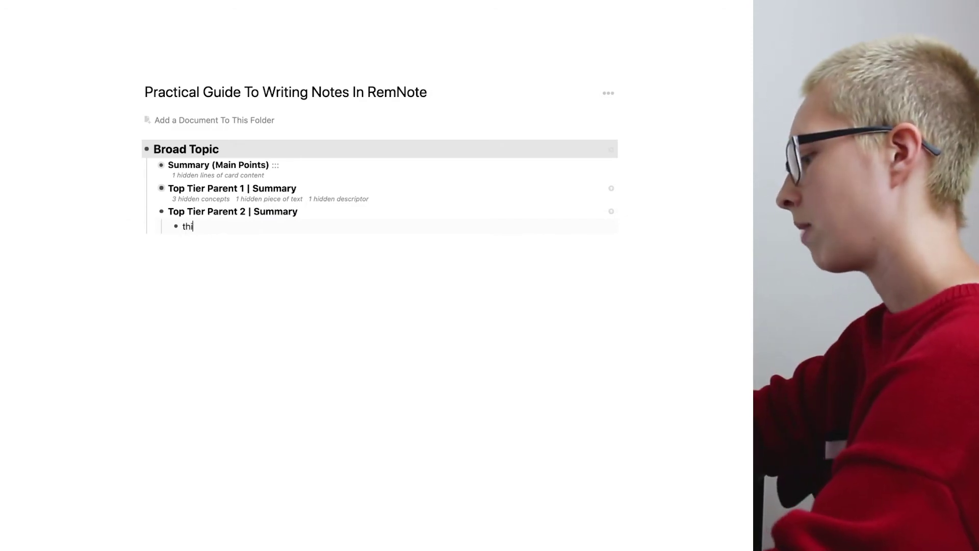
type("s is the summary of Main")
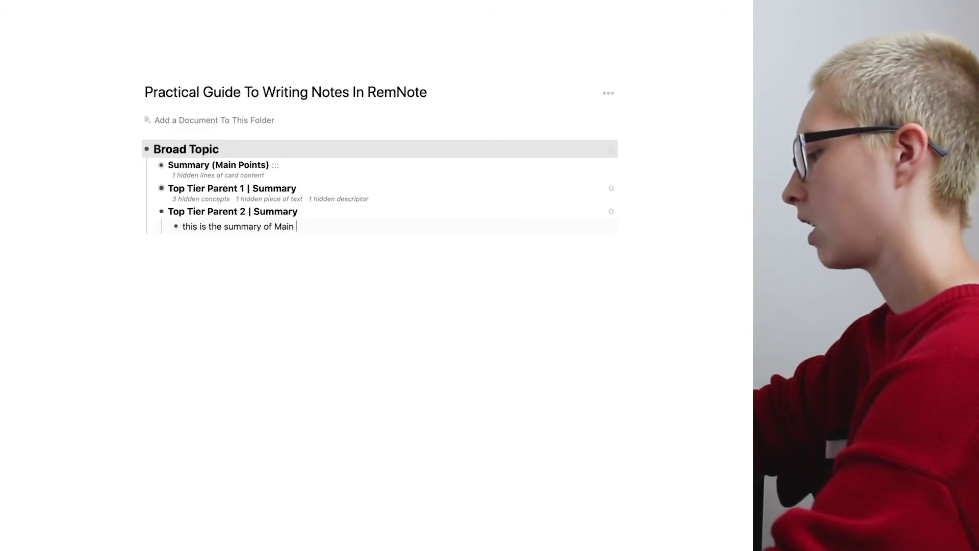
type(" Sub Topic")
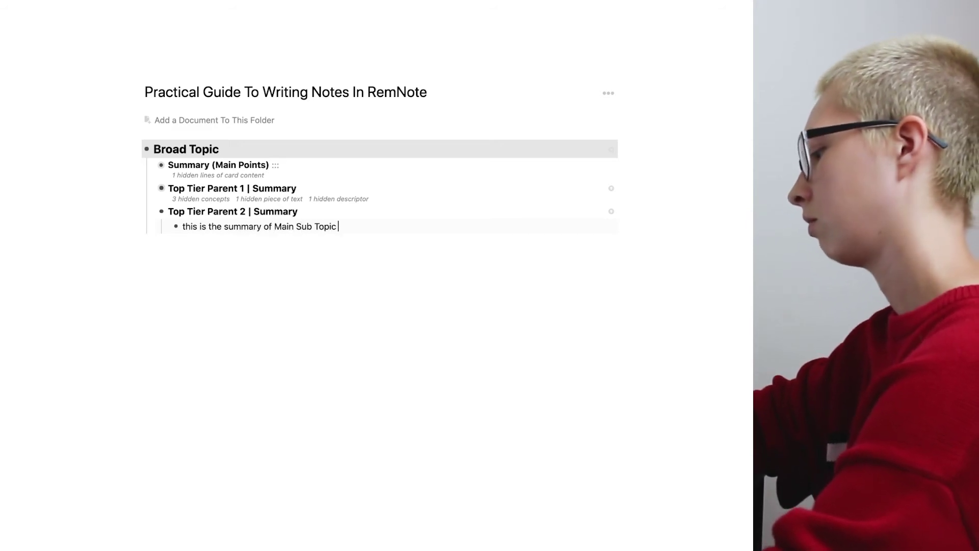
type(" 2 in pl")
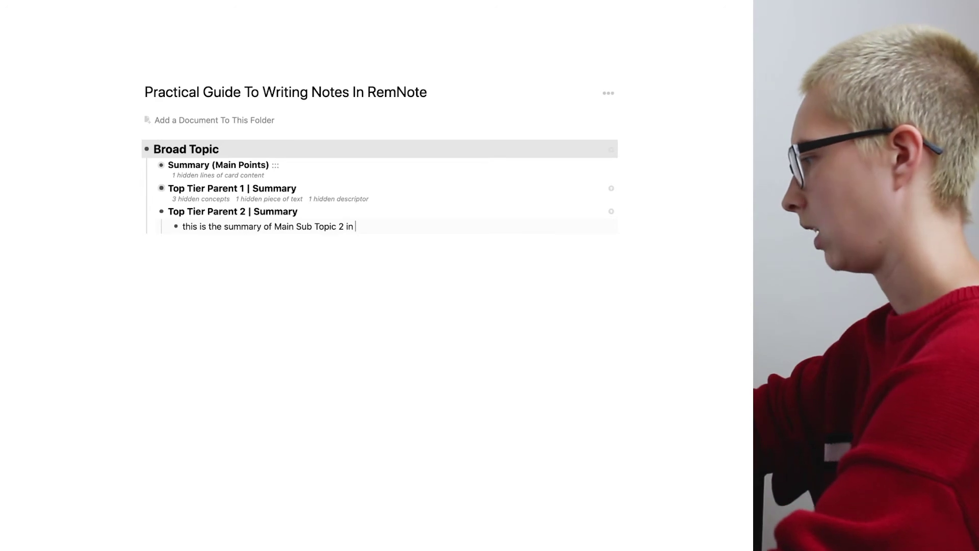
type("ain text.")
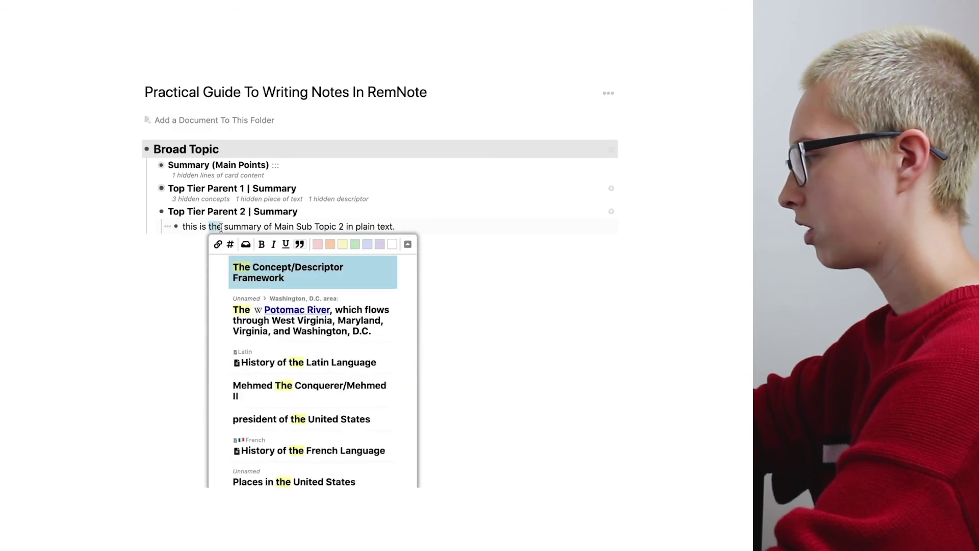
Make 'the' and 'Main Sub Topic 2' cloze deletions and review the generated cards
left_click(246, 245)
left_click_drag(275, 227, 345, 228)
left_click(311, 244)
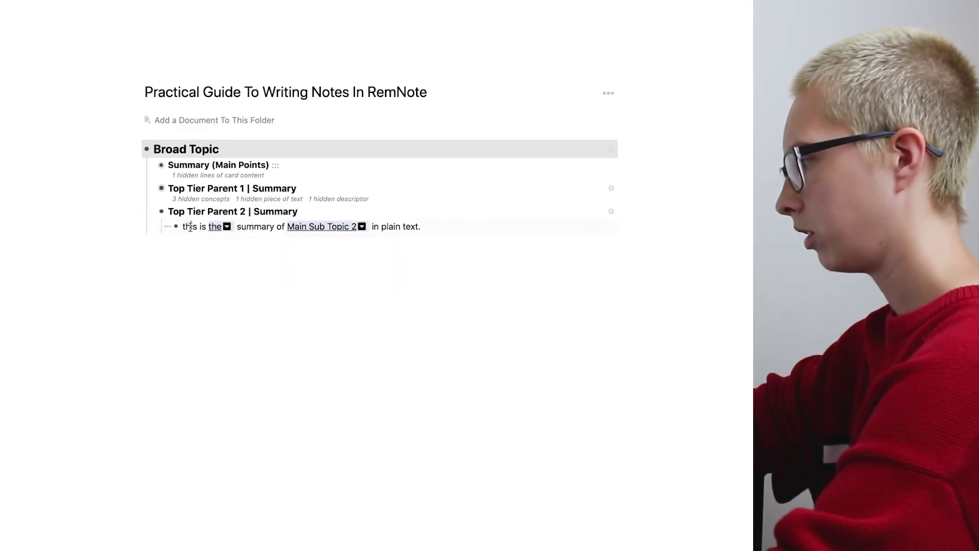
key("Escape")
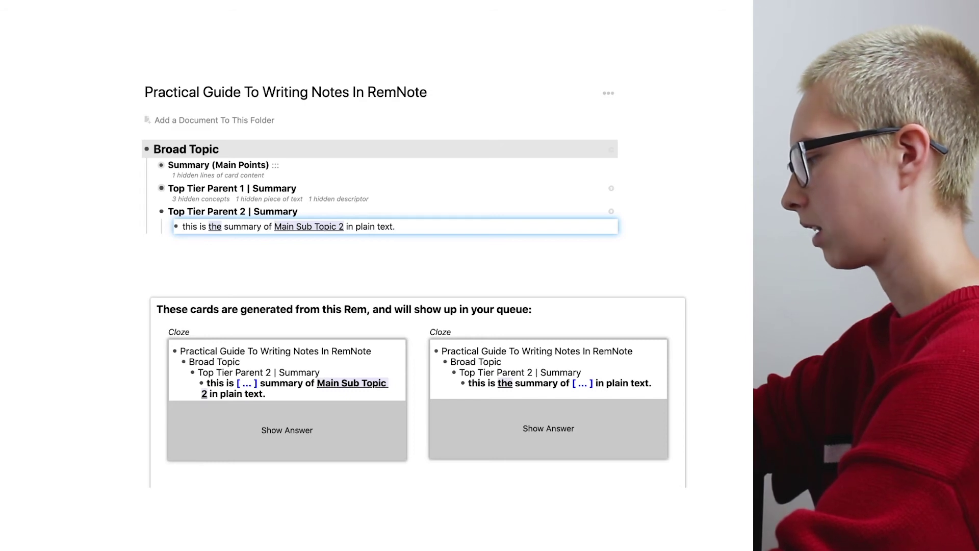
left_click(245, 268)
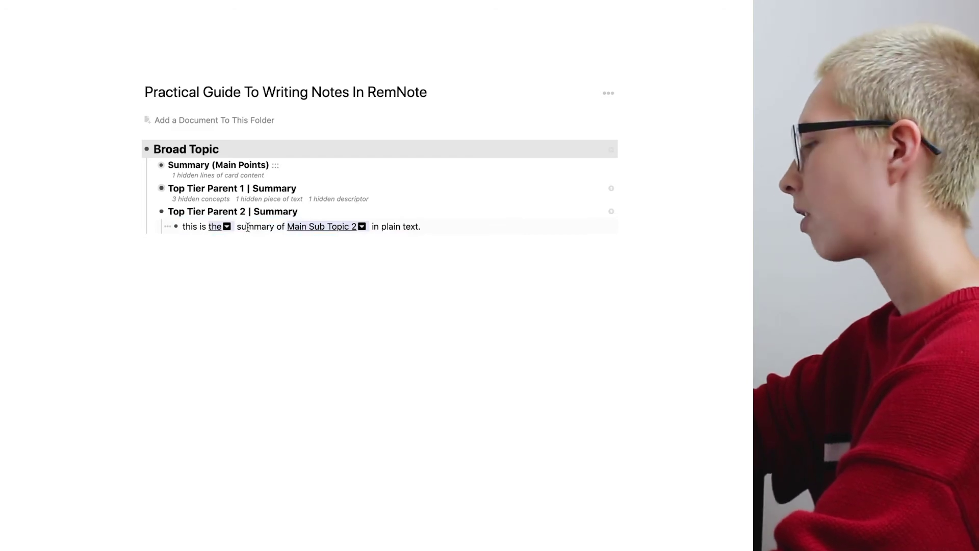
Merge both clozes into a single card
left_click(227, 228)
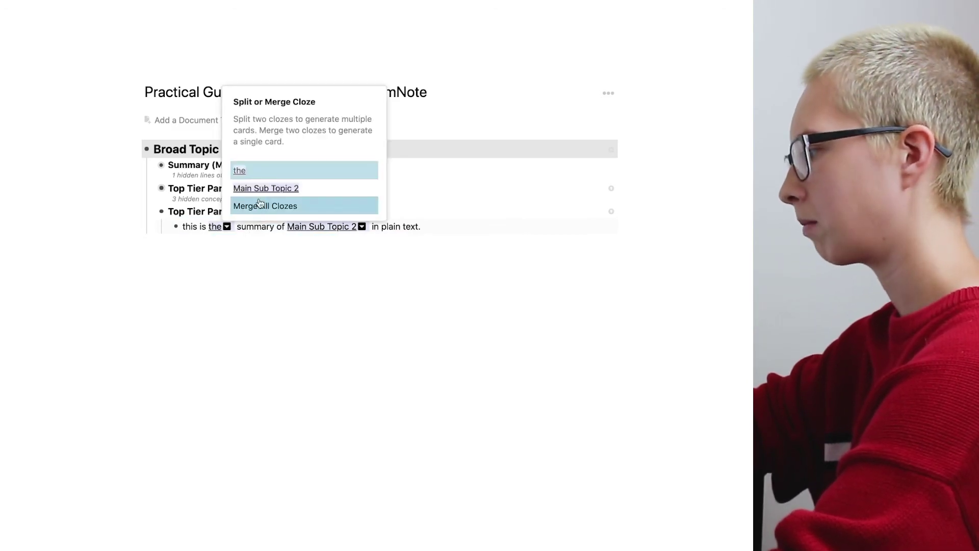
left_click(258, 201)
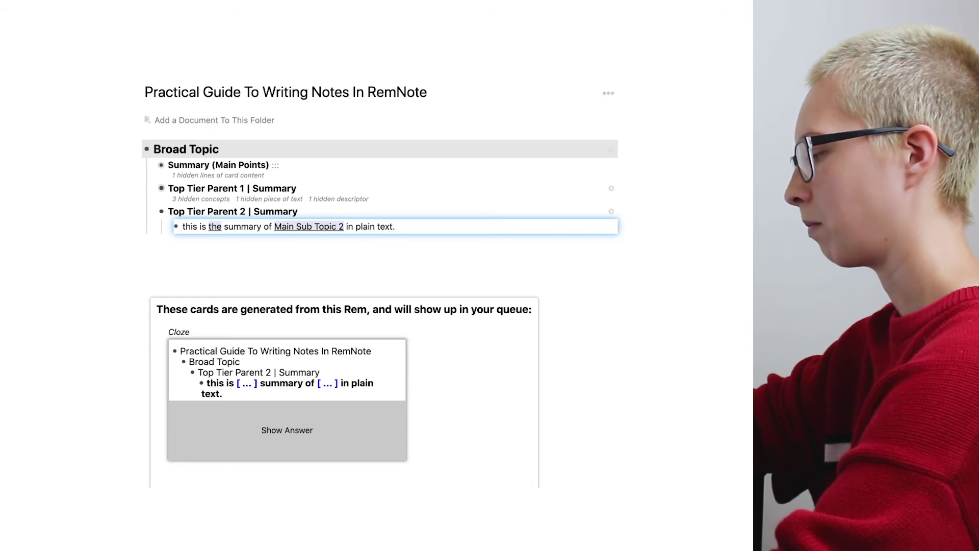
left_click(154, 196)
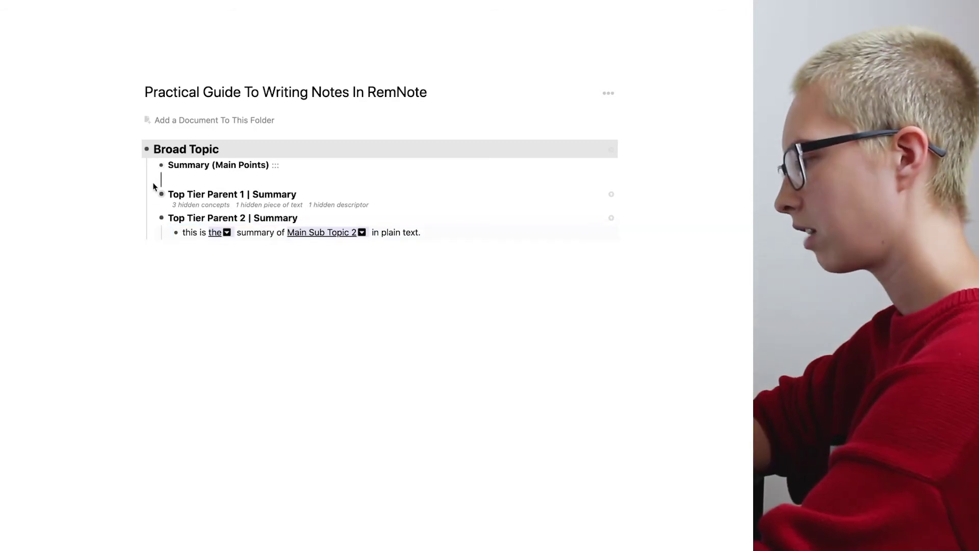
Expand Top Tier Parent 1 and the Nested Section, then tag Broad Topic, Top Tier Parent 1 and 2 as documents
left_click(153, 194)
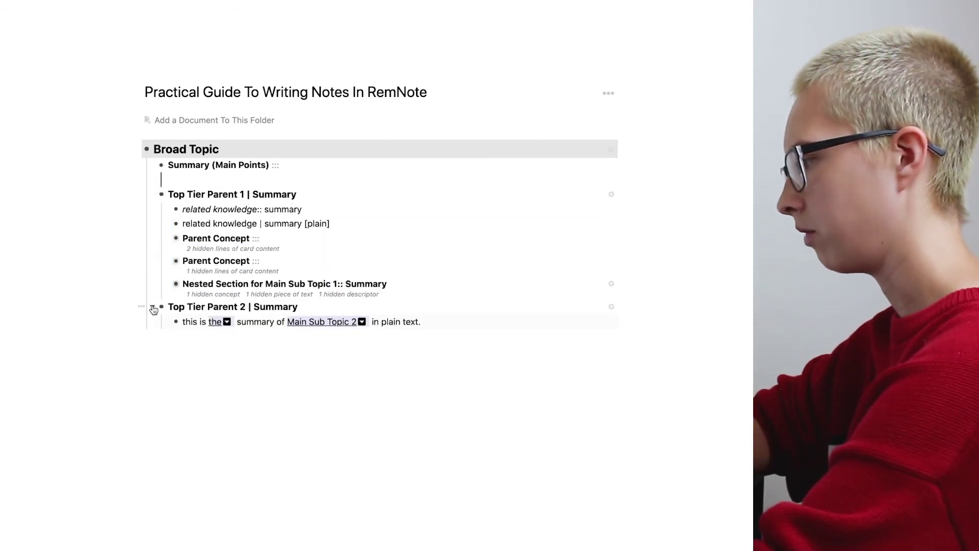
left_click(153, 306)
left_click(165, 283)
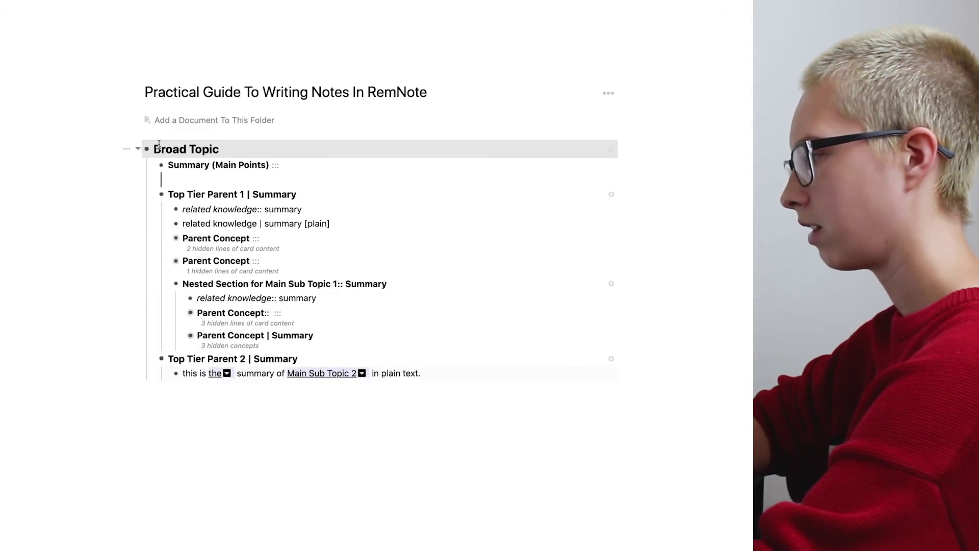
left_click(126, 150)
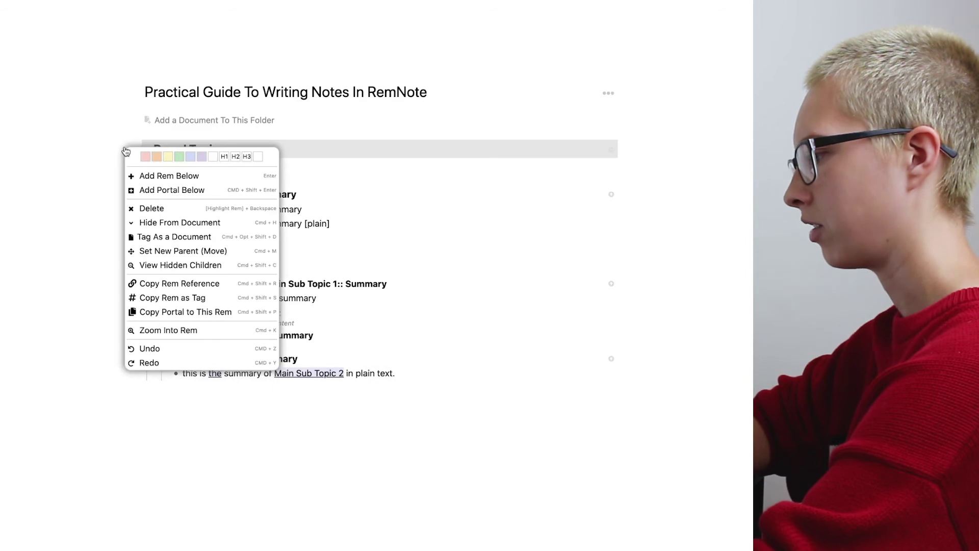
left_click(168, 236)
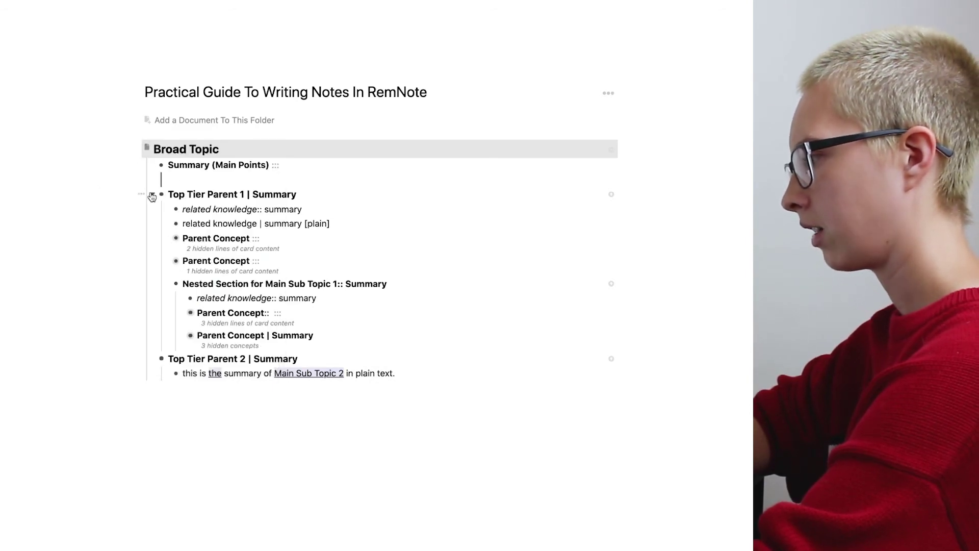
left_click(141, 198)
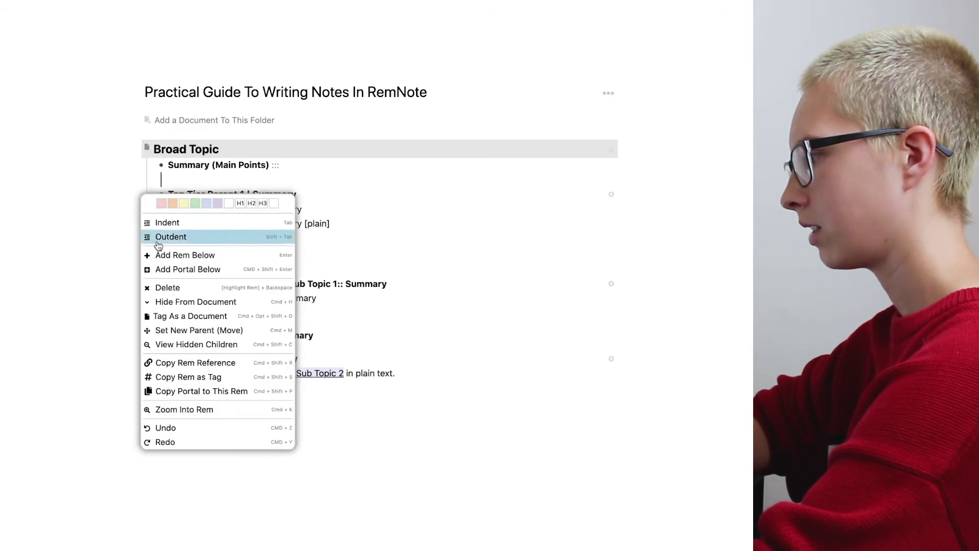
left_click(168, 316)
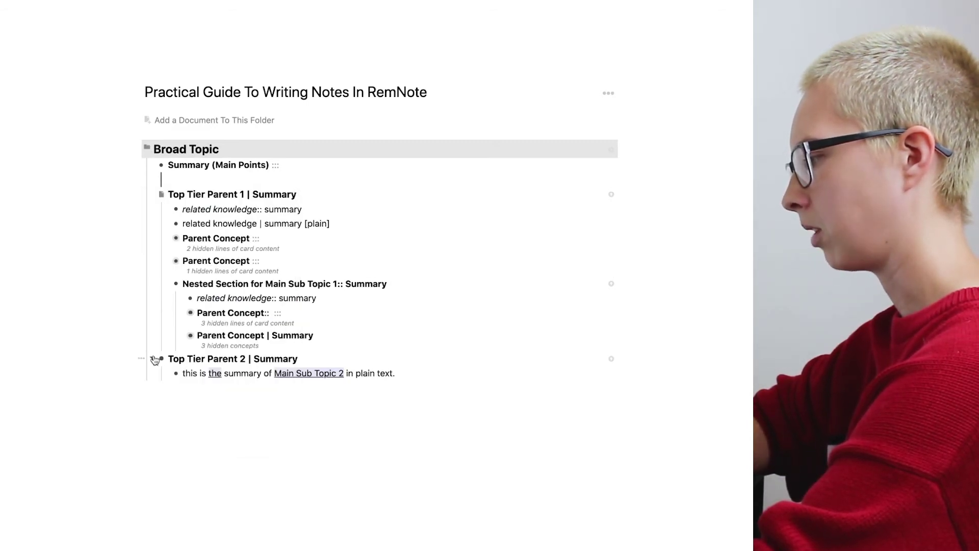
left_click(141, 360)
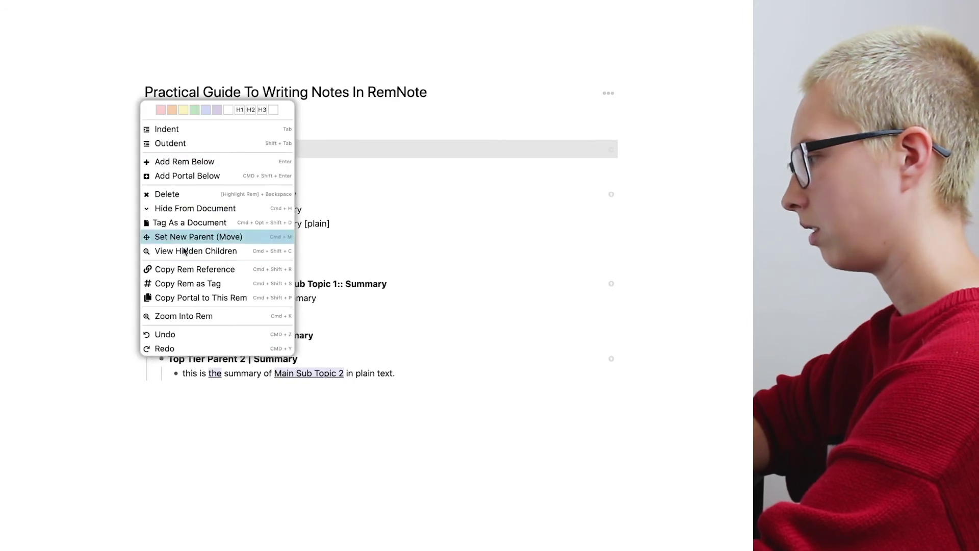
left_click(188, 223)
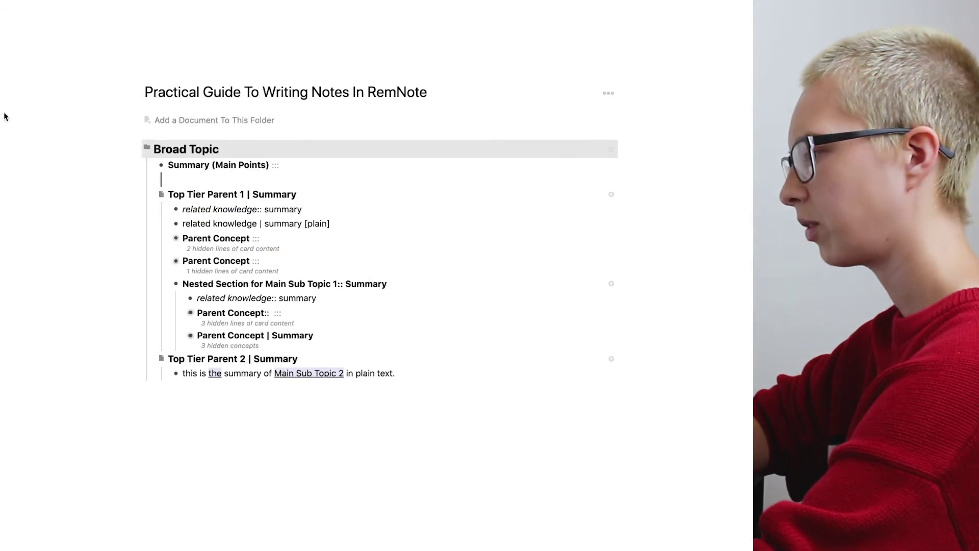
mouse_move(2, 153)
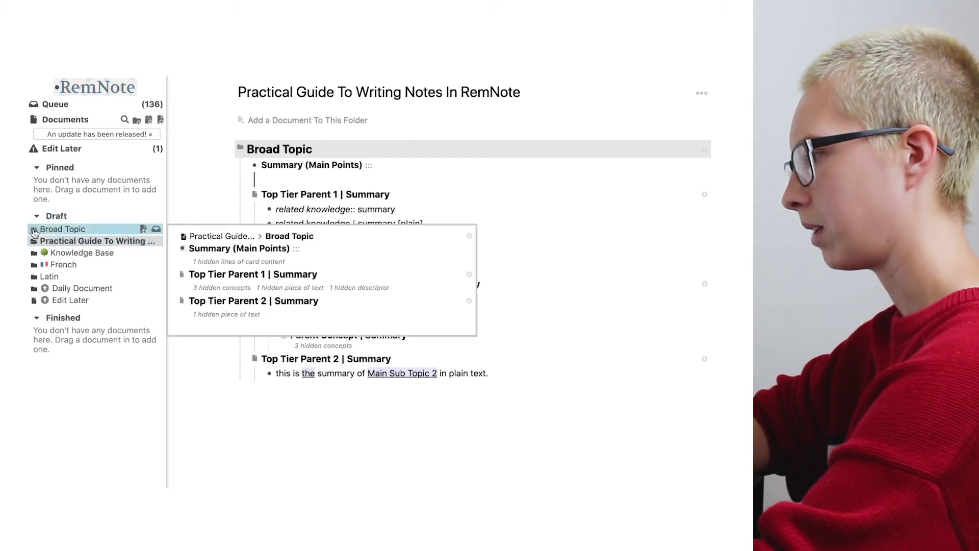
Show Broad Topic's child documents and bring the document list back into view
left_click(34, 231)
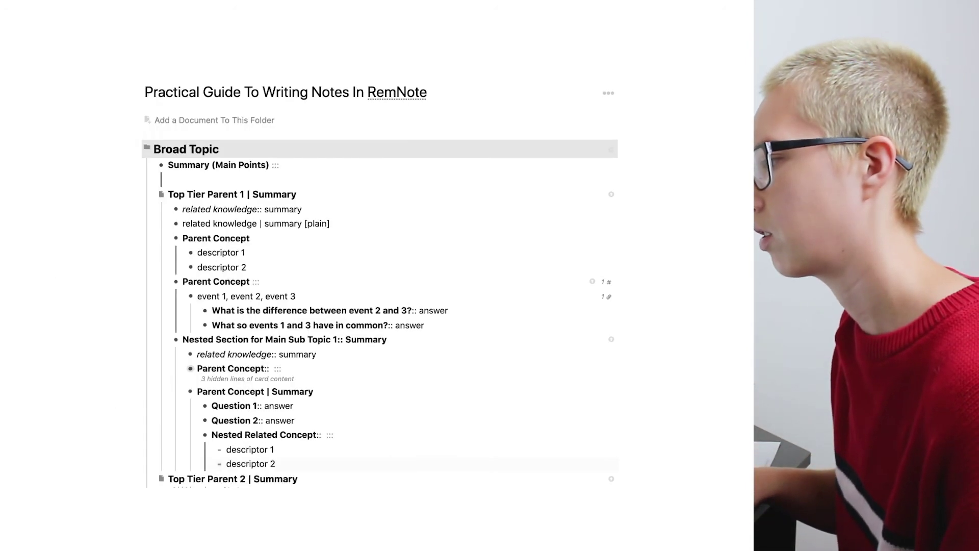
key("ctrl+backslash")
scroll(51, 107, "down", 1)
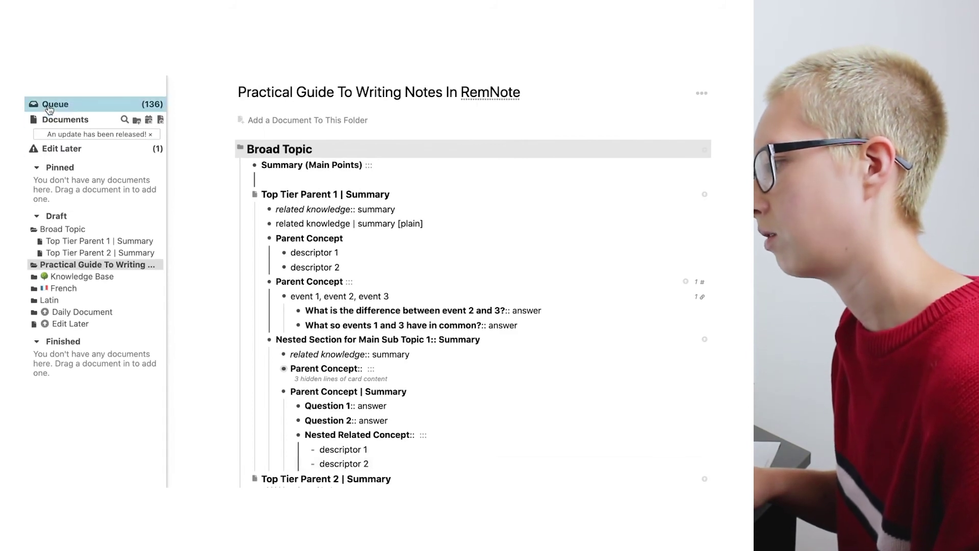
left_click(77, 106)
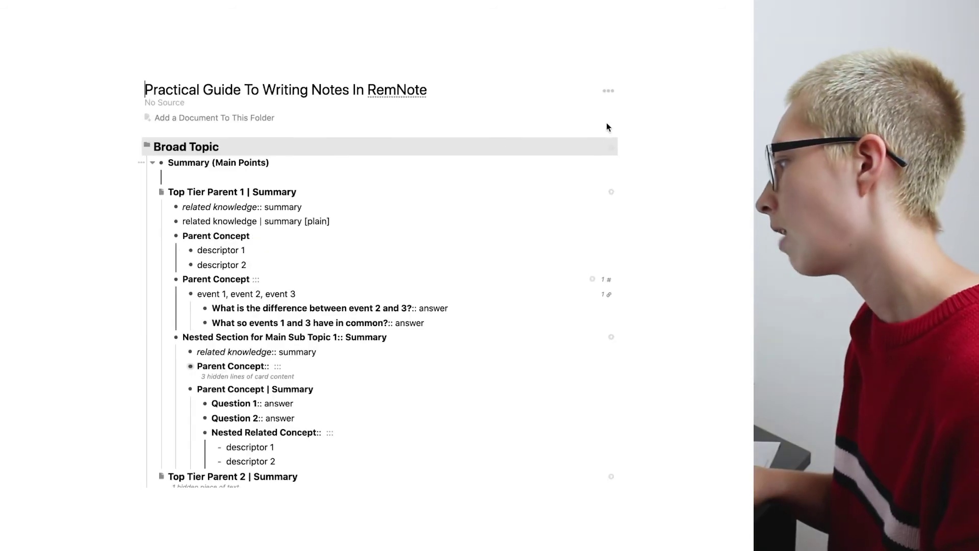
Practice all rems in the Practical Guide document without spaced repetition
left_click(607, 95)
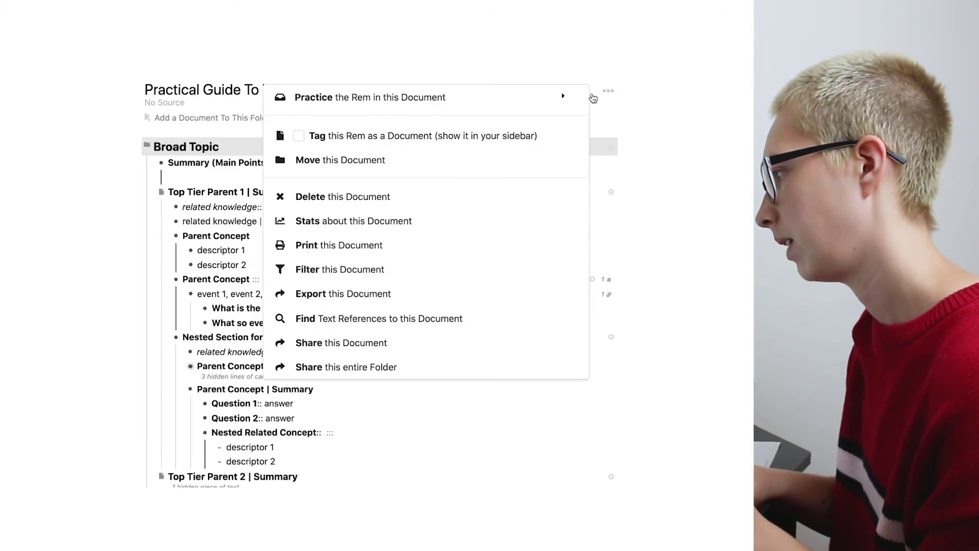
mouse_move(546, 97)
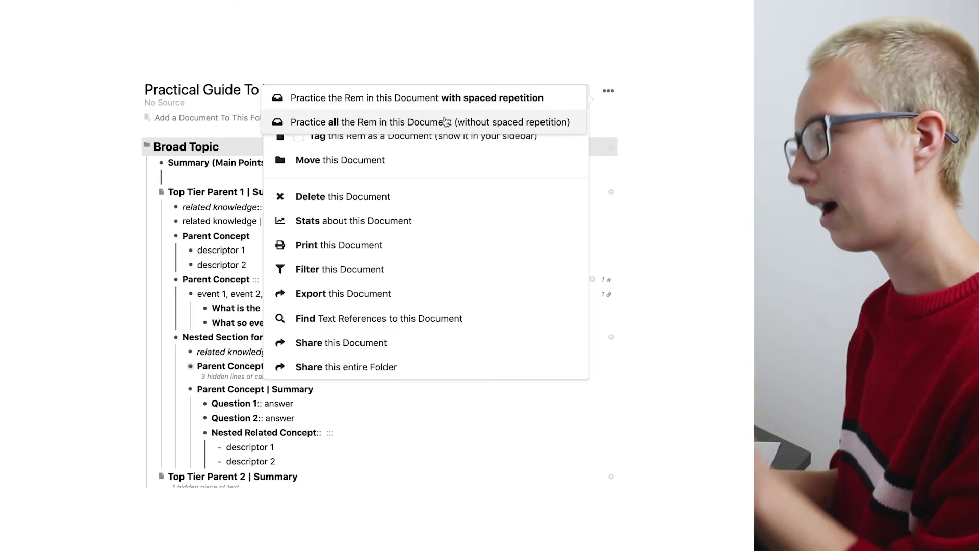
left_click(417, 124)
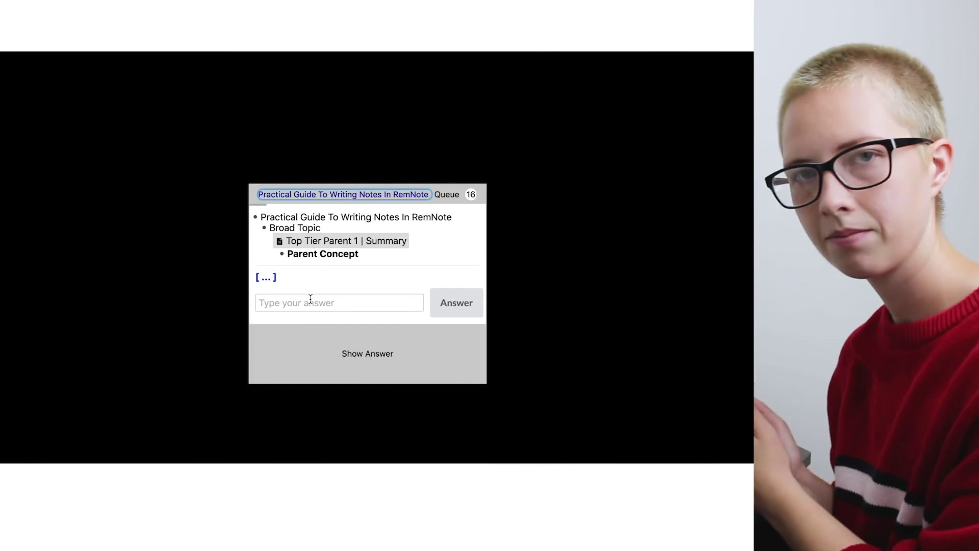
Reveal and edit the first card's answer, then add the next card to Edit Later
left_click(310, 300)
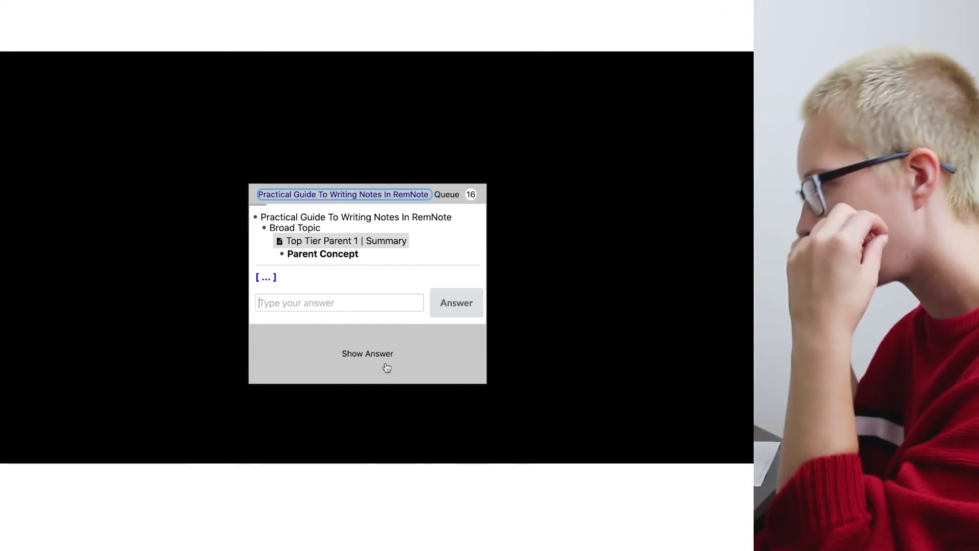
left_click(387, 368)
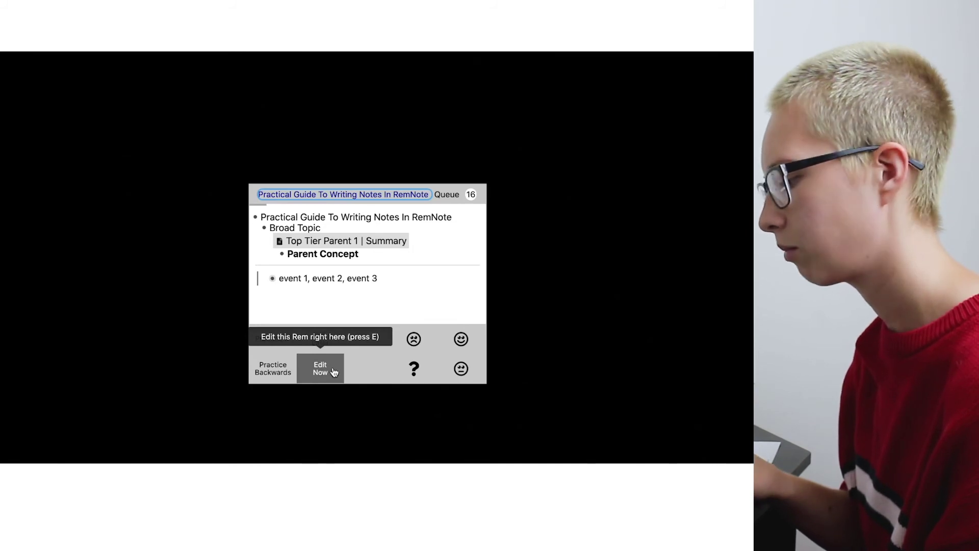
left_click(334, 372)
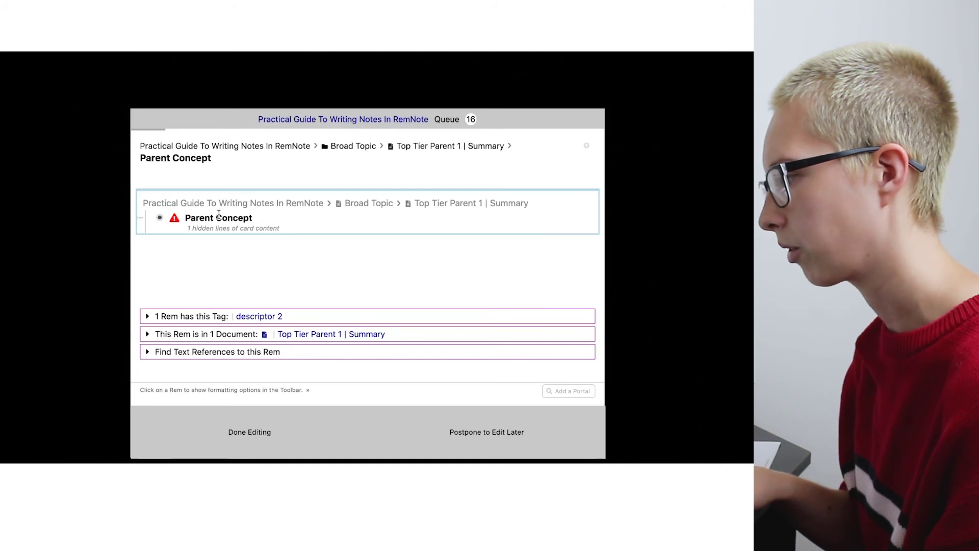
key("Escape")
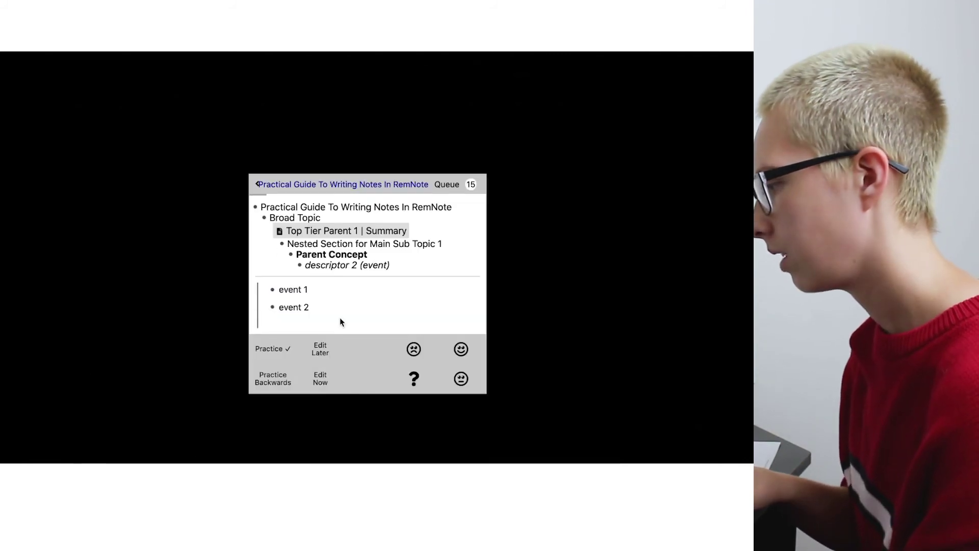
left_click(337, 356)
key("Return")
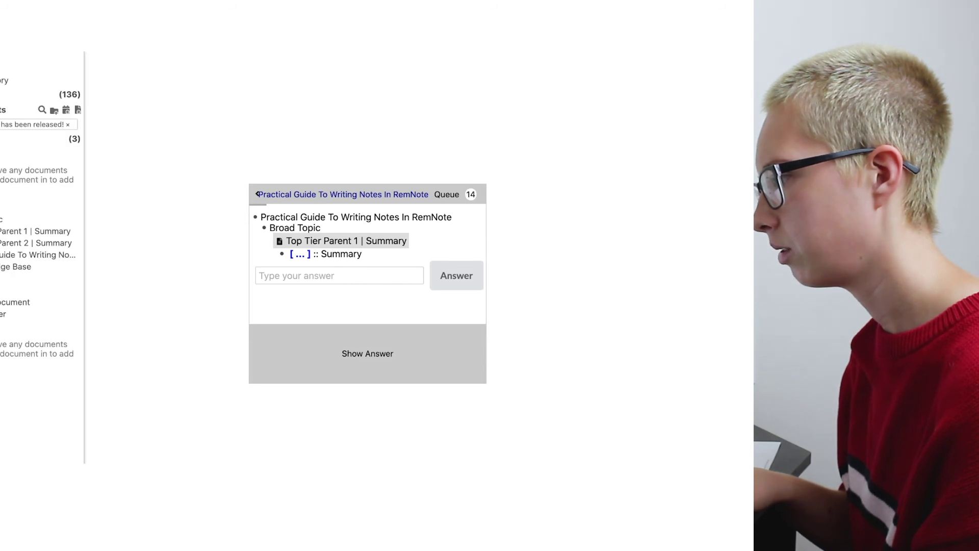
Exit the practice queue and scroll through the Practical Guide outline
key("Escape")
scroll(342, 248, "down", 3)
scroll(342, 249, "down", 1)
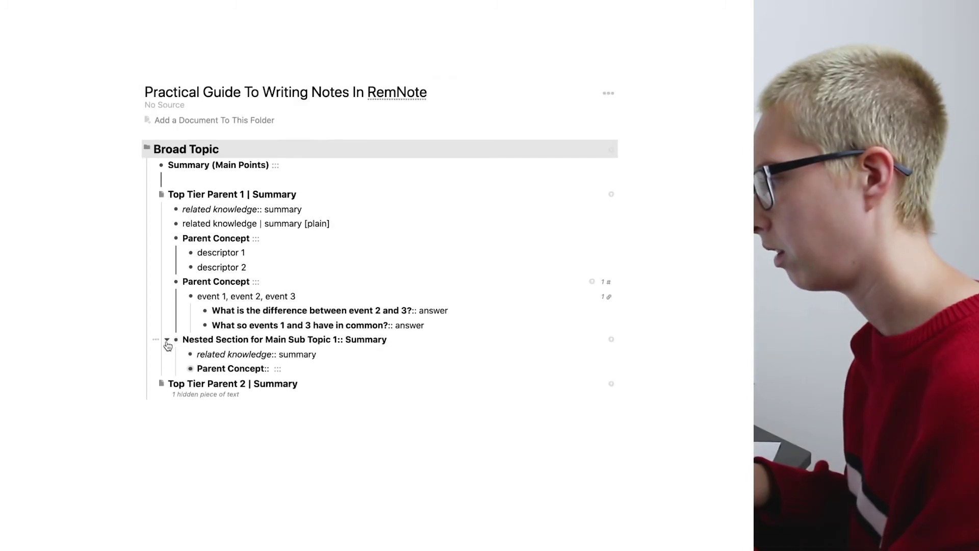
Collapse Top Tier Parent 1 | Summary and select its title in the Broad Topic outline
left_click(153, 193)
left_click(214, 179)
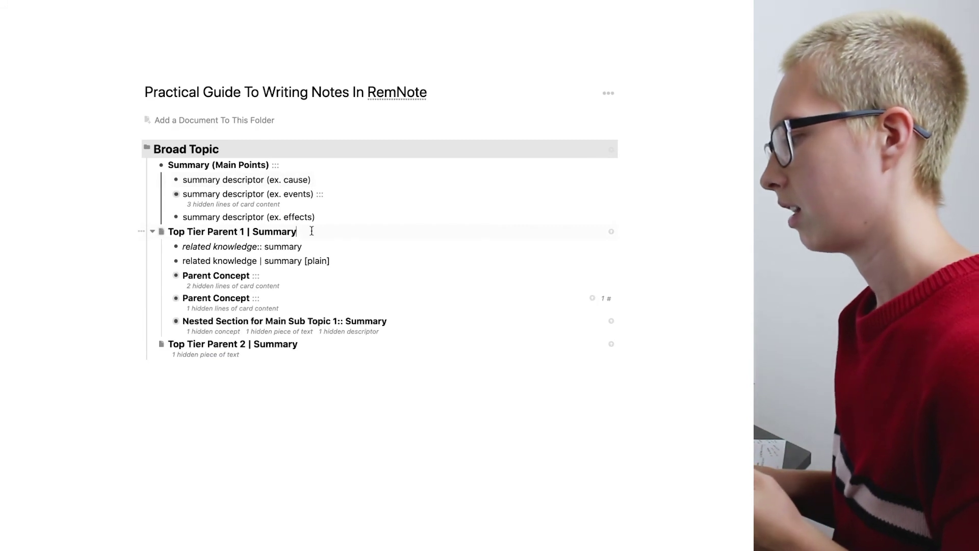
left_click_drag(311, 231, 172, 231)
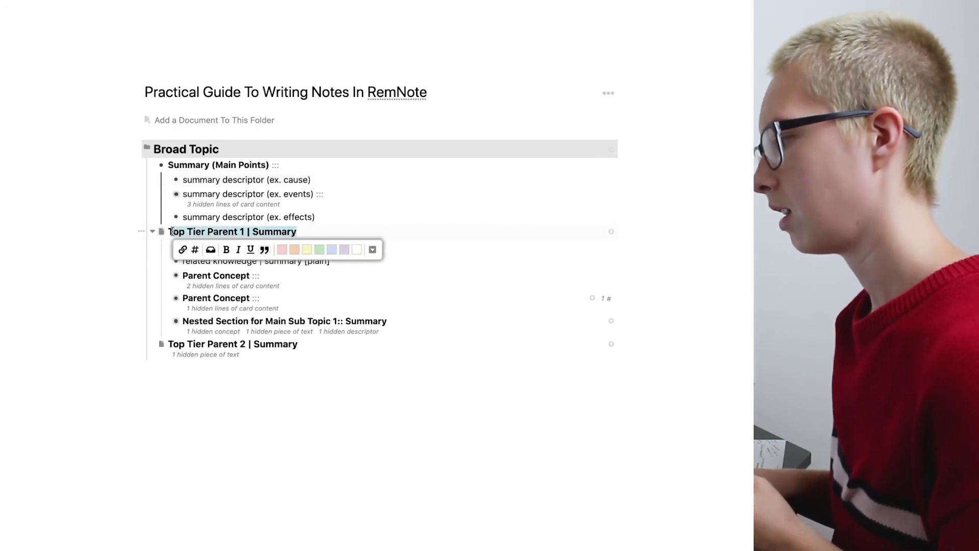
Replace the 'summary descriptor (ex. cause)' text with a [[relate reference to related knowledge
left_click(208, 179)
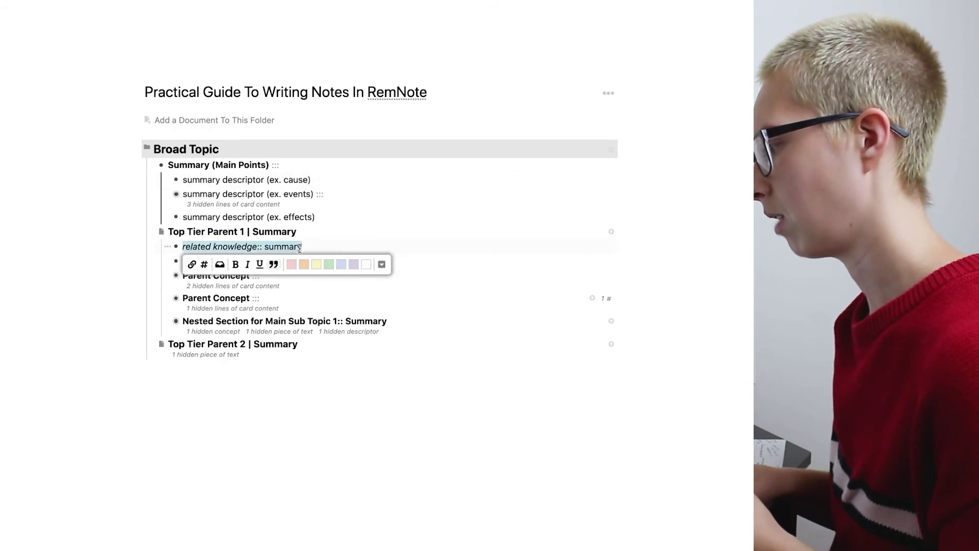
left_click(319, 247)
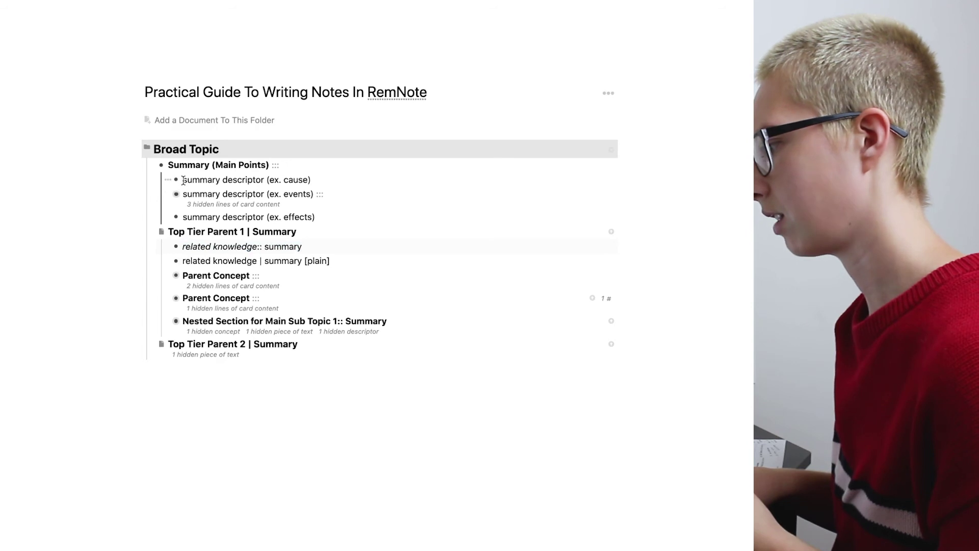
left_click_drag(183, 181, 309, 180)
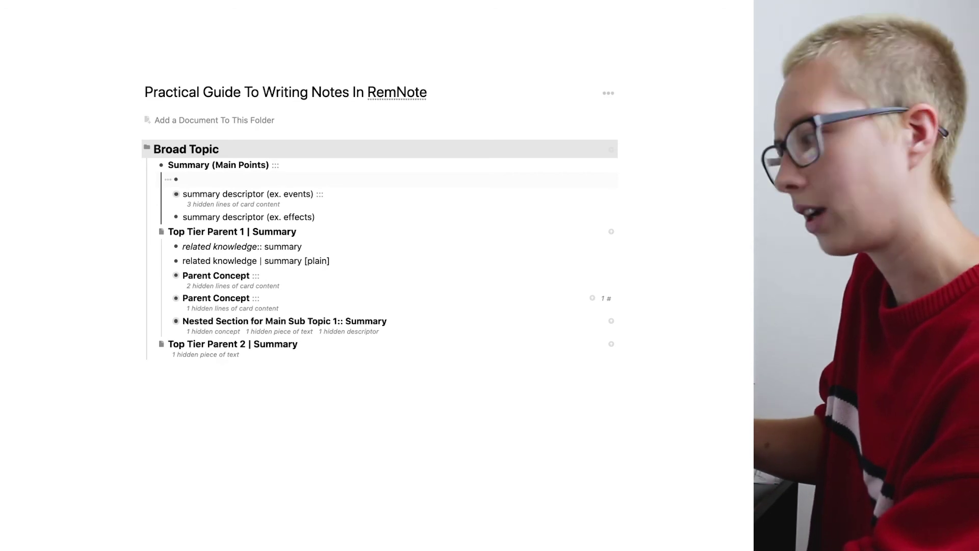
type("[")
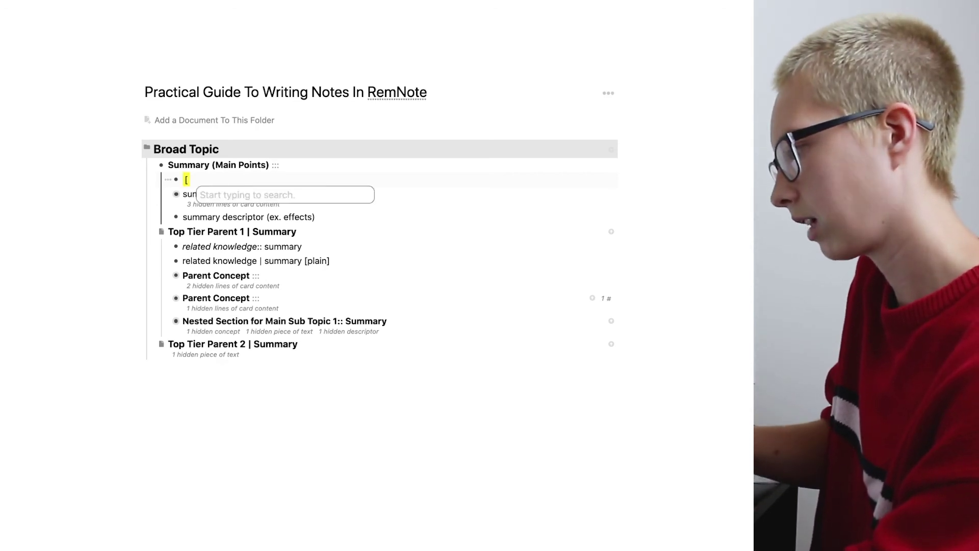
type("[related")
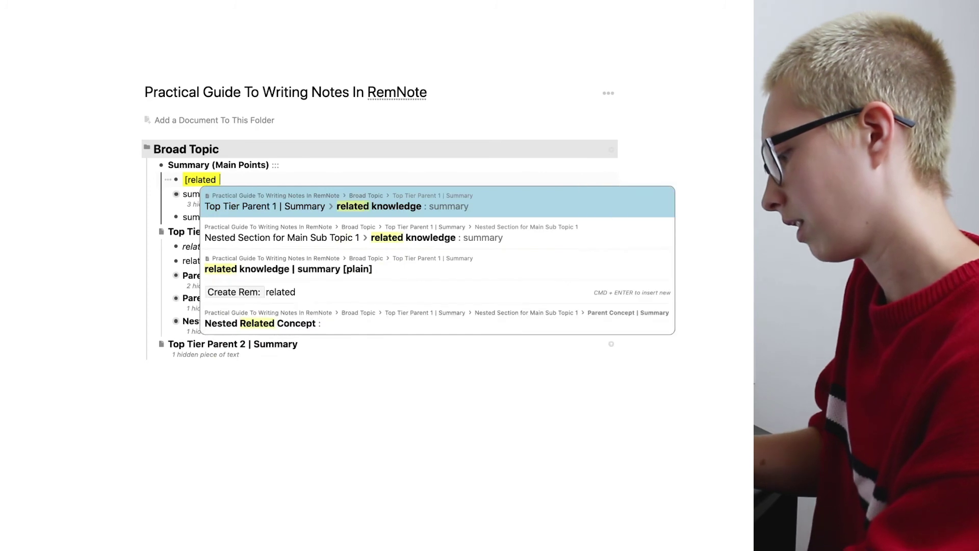
key("Return")
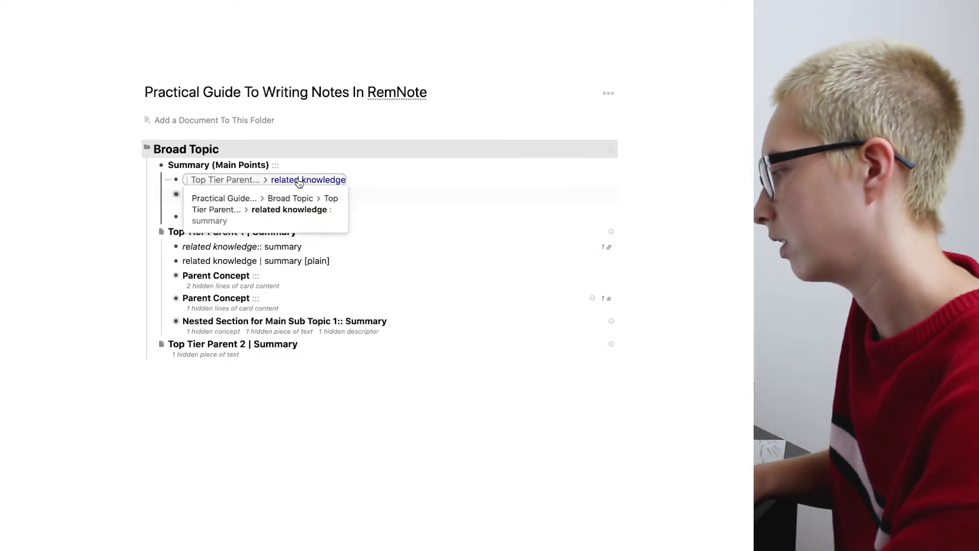
Visit the referenced 'related knowledge:: summary' rem, return, and check the inline reference
left_click(299, 181)
key("alt+Left")
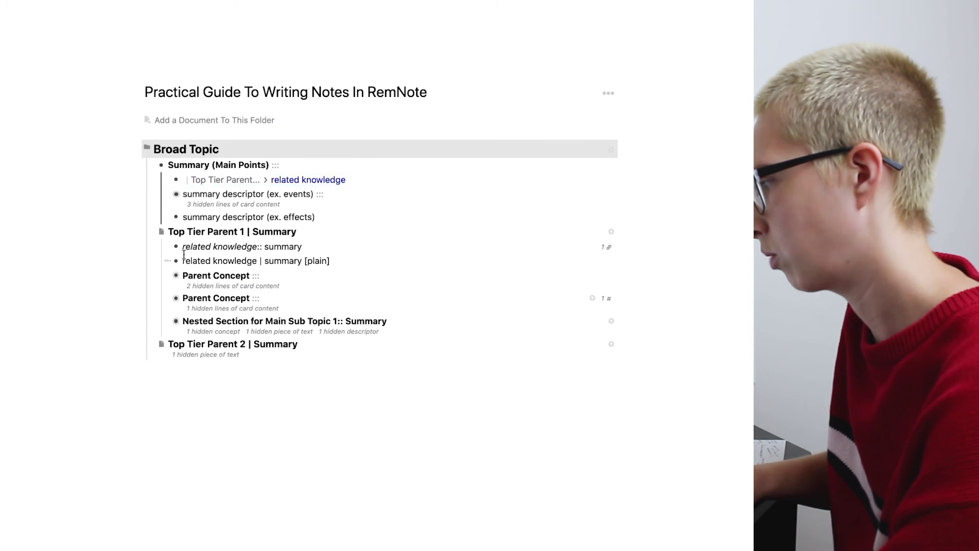
left_click_drag(183, 248, 339, 246)
left_click(357, 181)
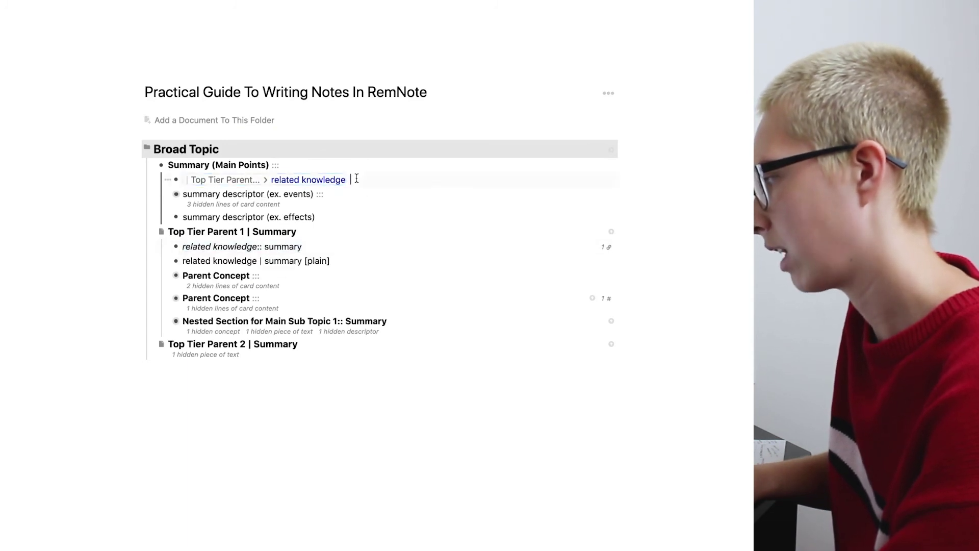
key("Left")
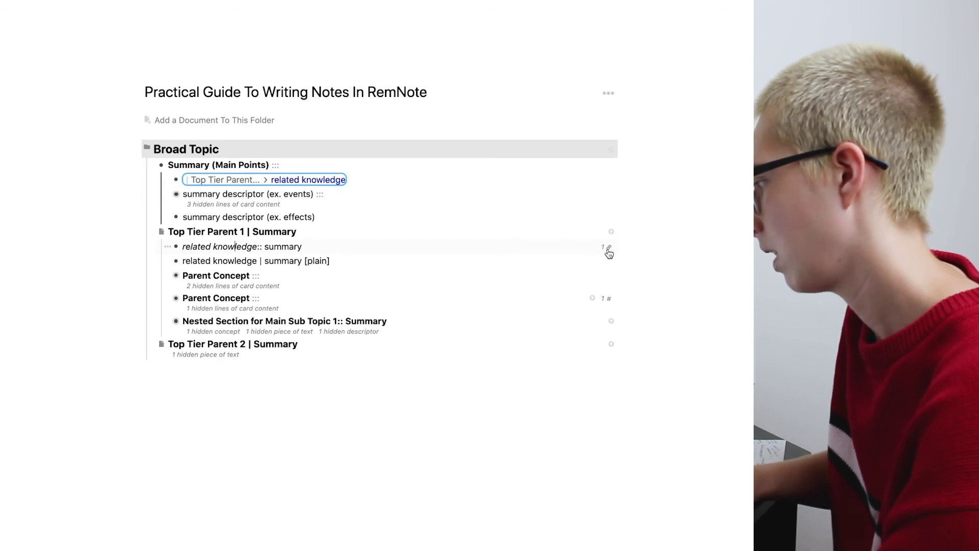
mouse_move(610, 252)
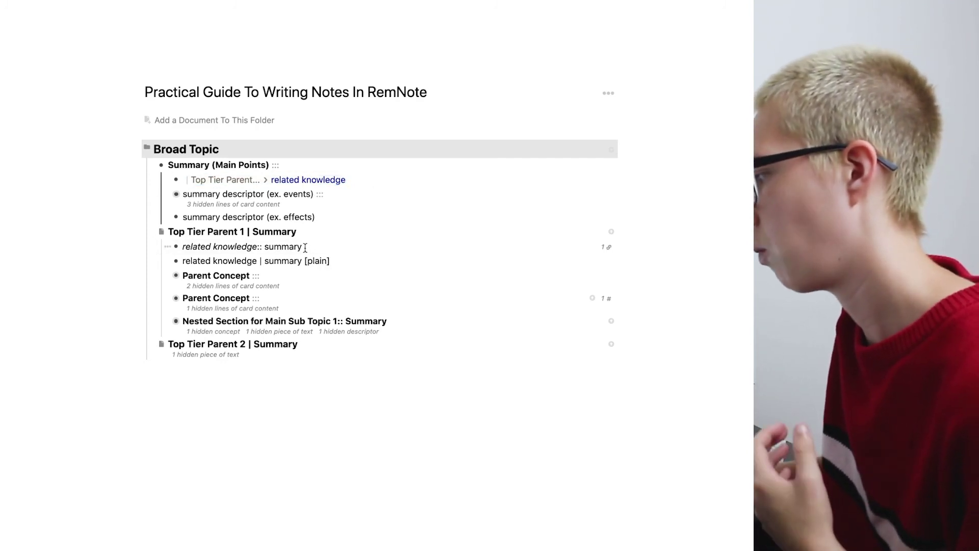
mouse_move(316, 246)
left_mouse_down()
mouse_move(185, 246)
mouse_move(299, 249)
left_mouse_up()
left_click(185, 246)
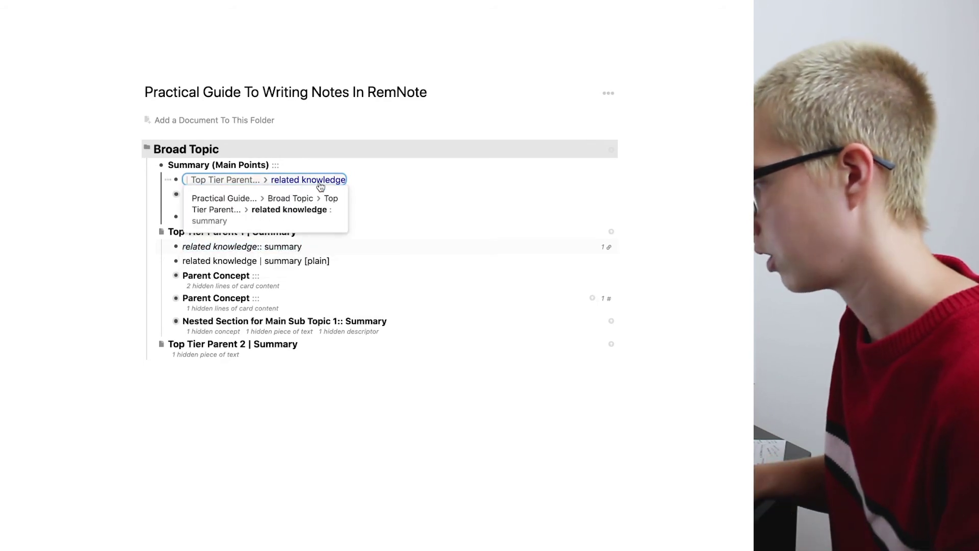
Set the related knowledge reference to Show Content and expand the events descriptor's three children
right_click(320, 183)
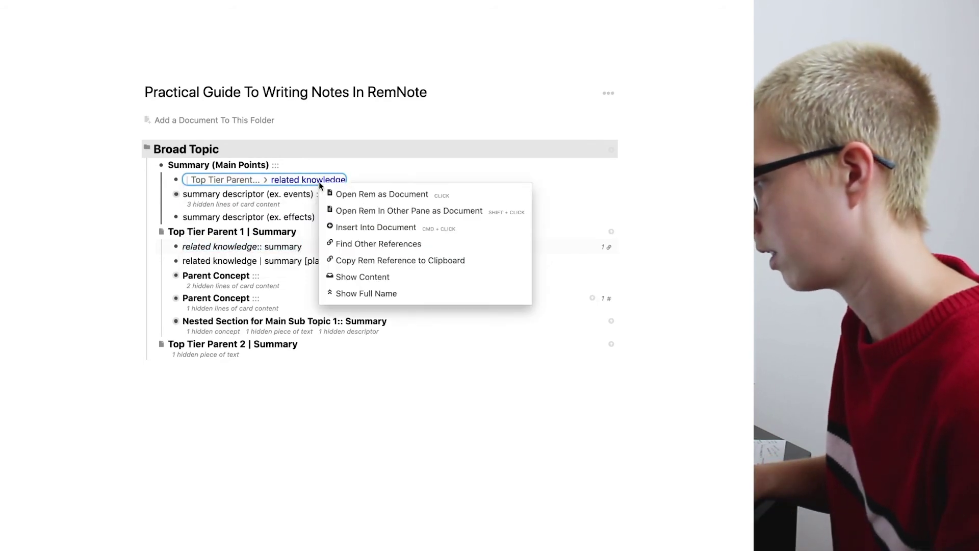
left_click(377, 279)
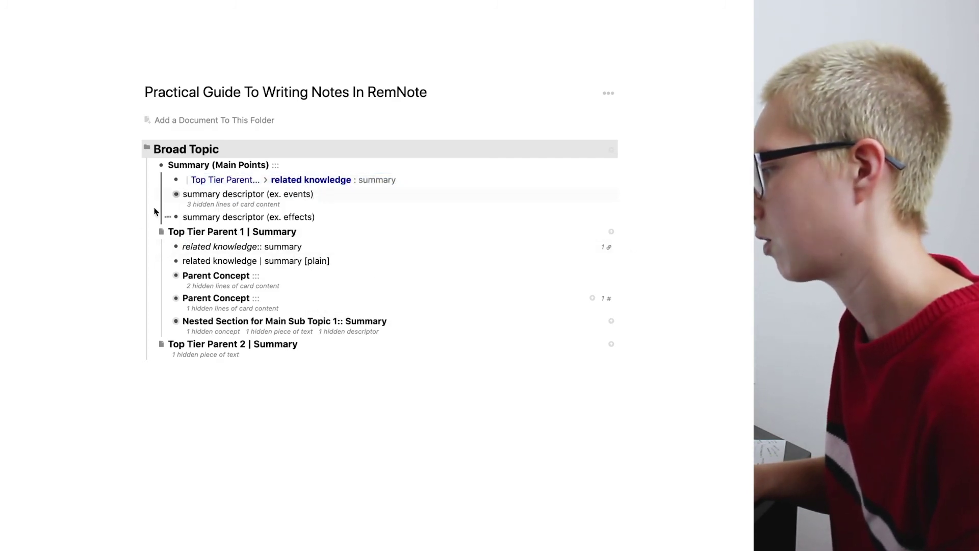
left_click(166, 196)
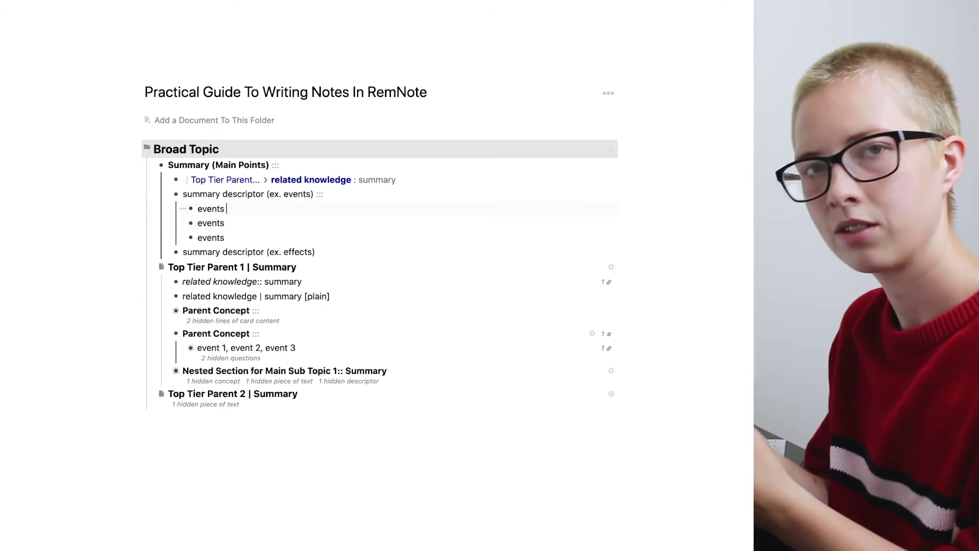
Inspect the first 'events' line and the second Parent Concept rem's 'event 1, event 2, event 3' line
double_click(215, 208)
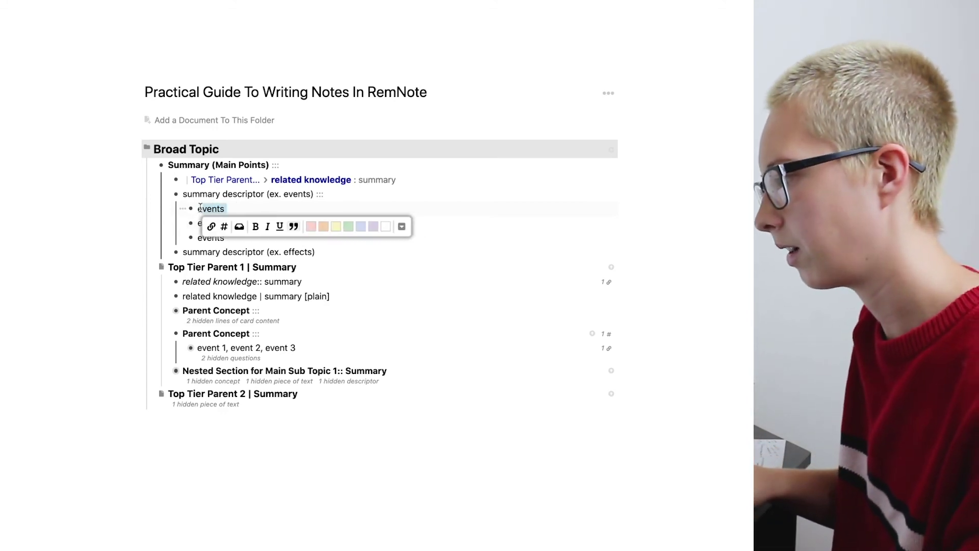
left_click(232, 208)
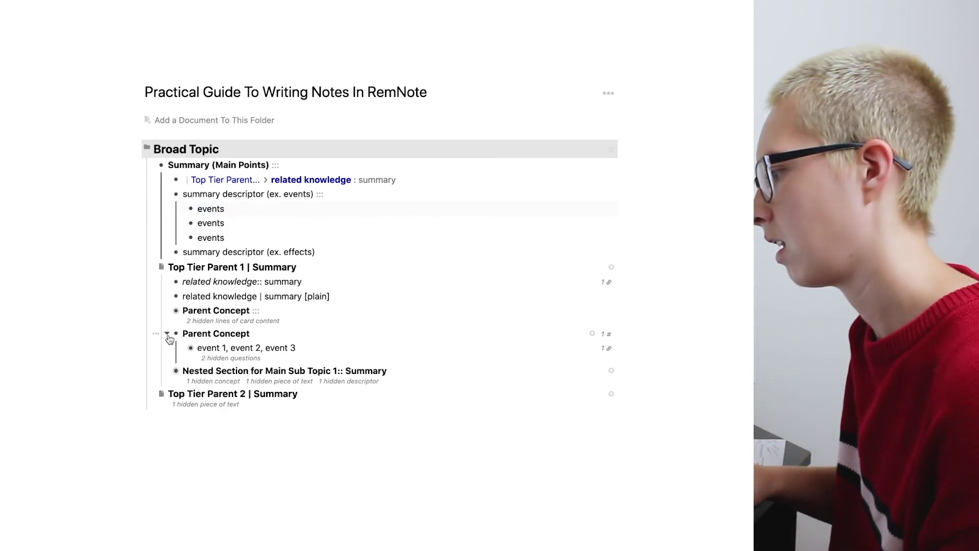
left_click(167, 333)
left_click(167, 333)
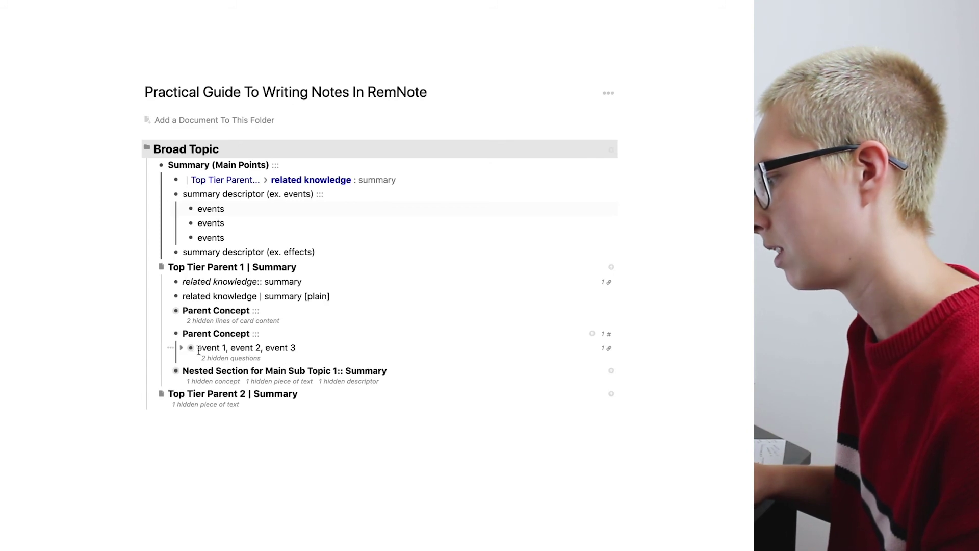
left_click_drag(199, 351, 299, 350)
left_click(204, 346)
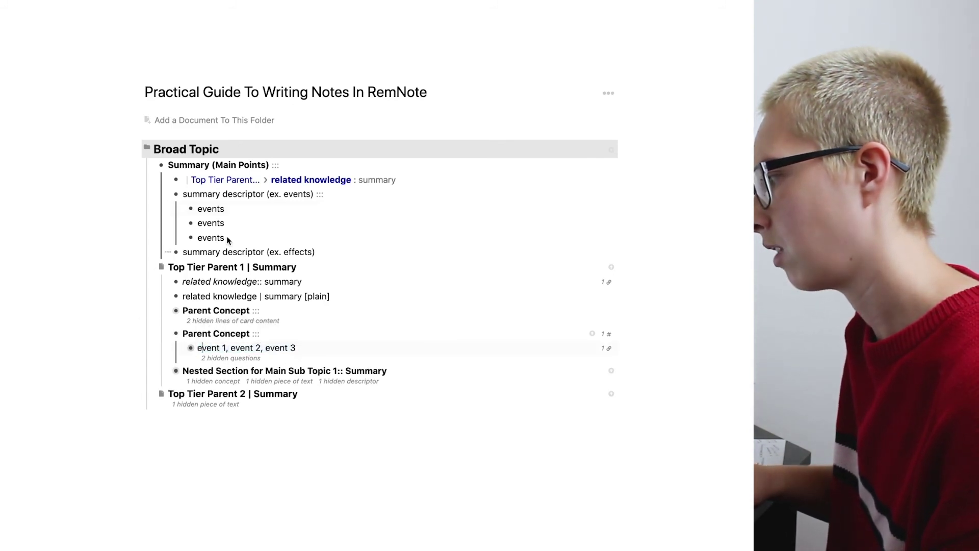
Tag the first 'events' line with #Parent Concept and open the tag in a side pane
left_click(235, 208)
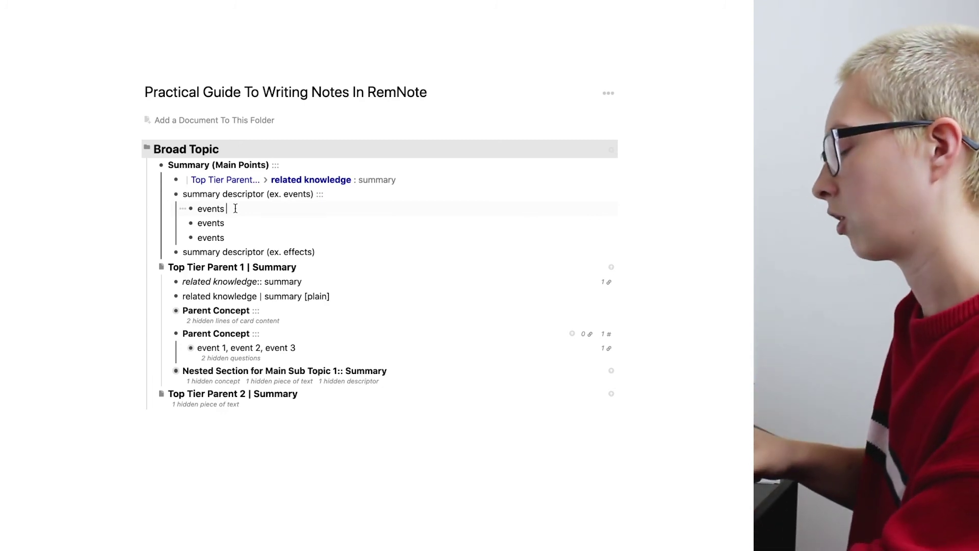
type("# | Pa")
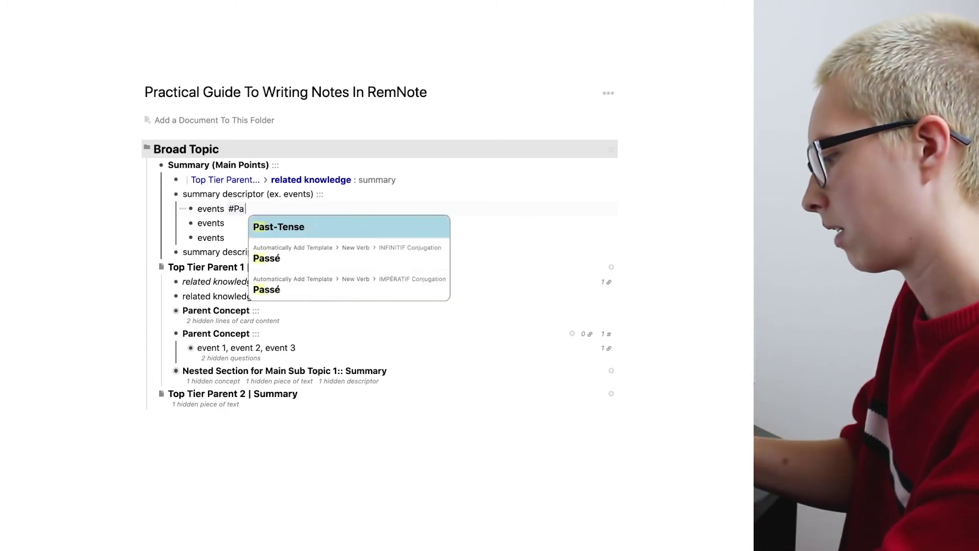
type("rent Concep")
key("Return")
left_click(449, 232)
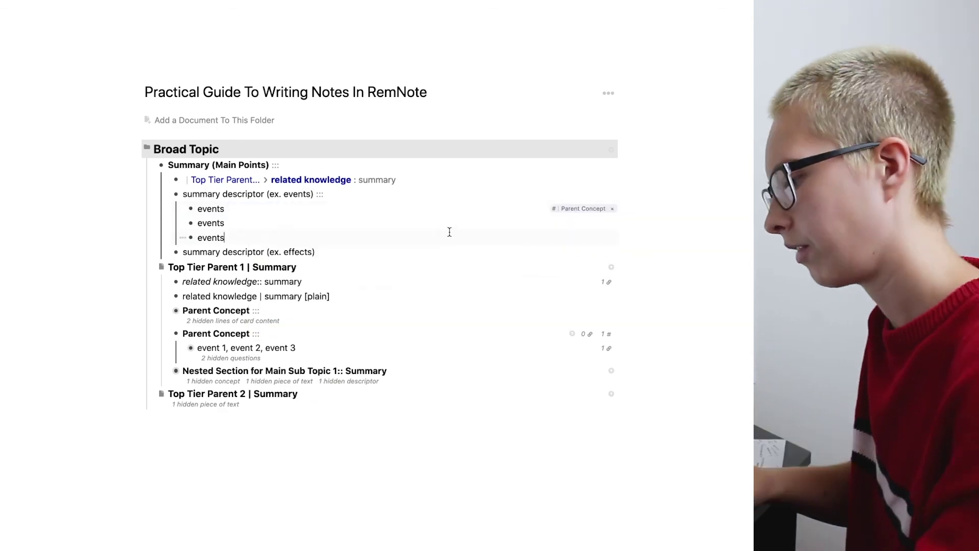
left_click(565, 209)
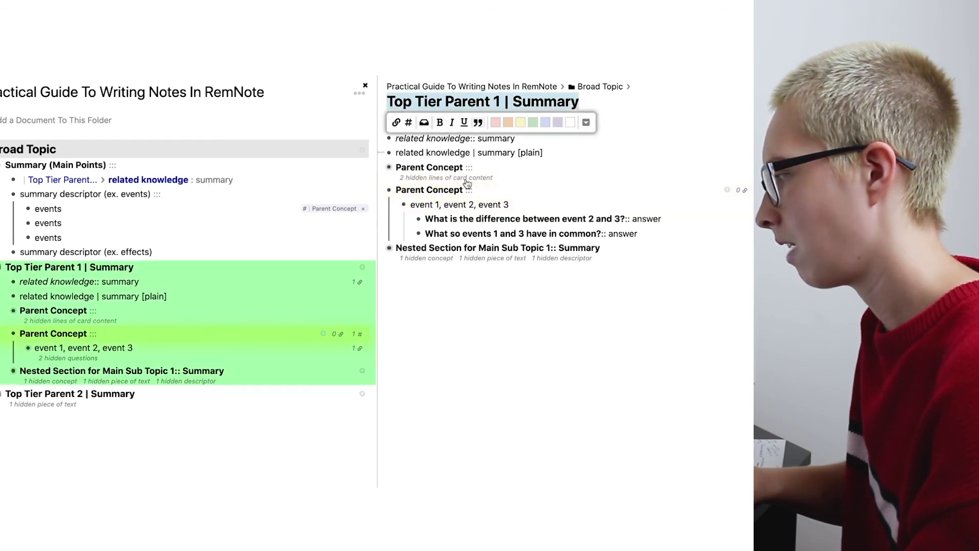
Close the Parent Concept side panes and remove the Parent Concept tag chip from the first 'events' line
left_click_drag(396, 190, 464, 190)
key("Escape")
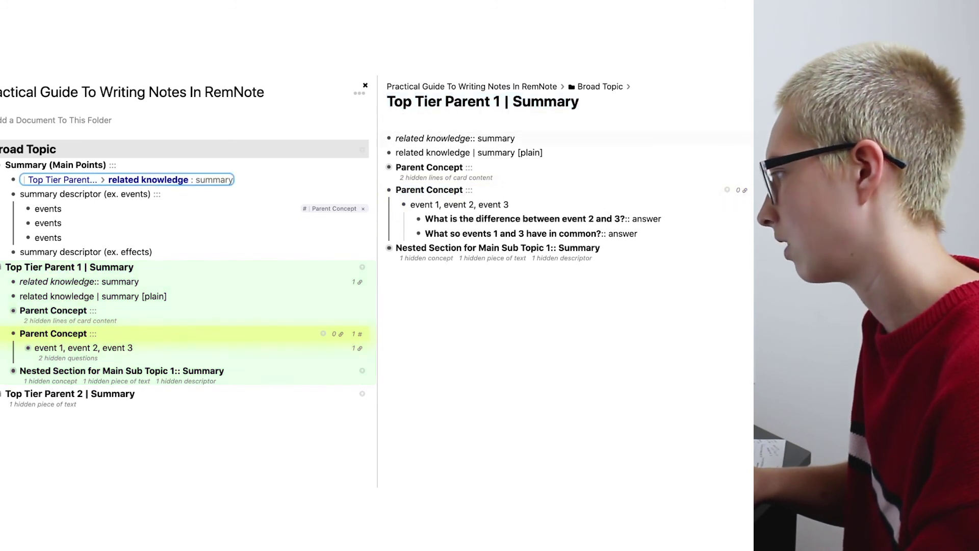
key("Escape")
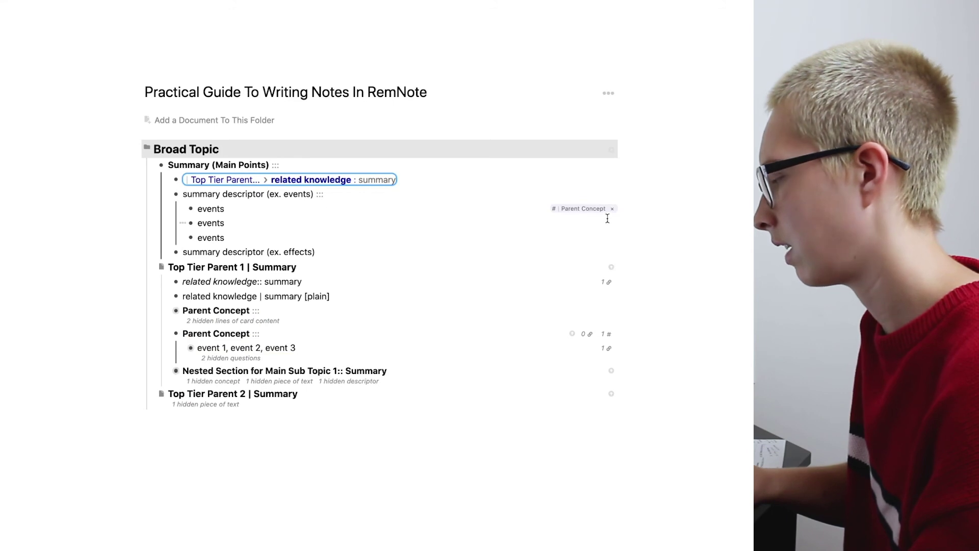
left_click(592, 214)
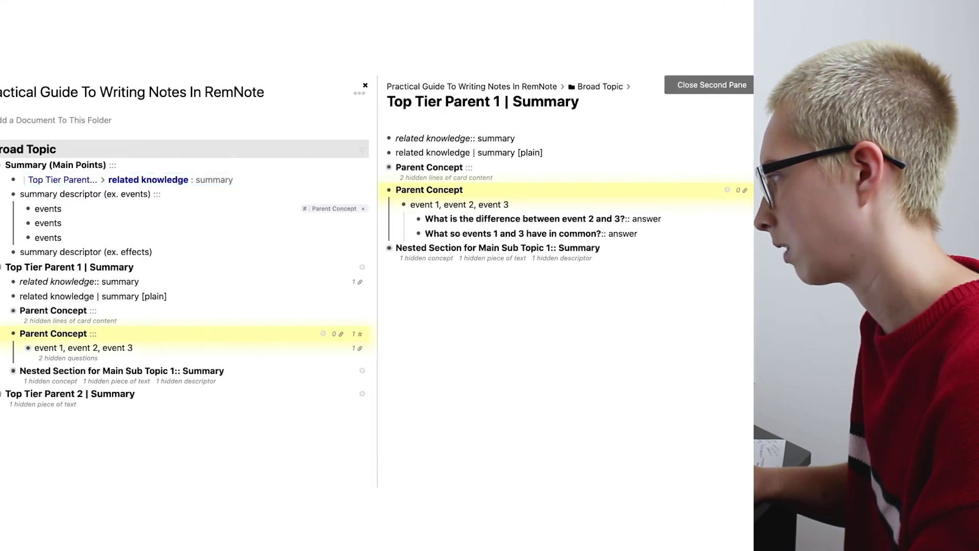
key("Escape")
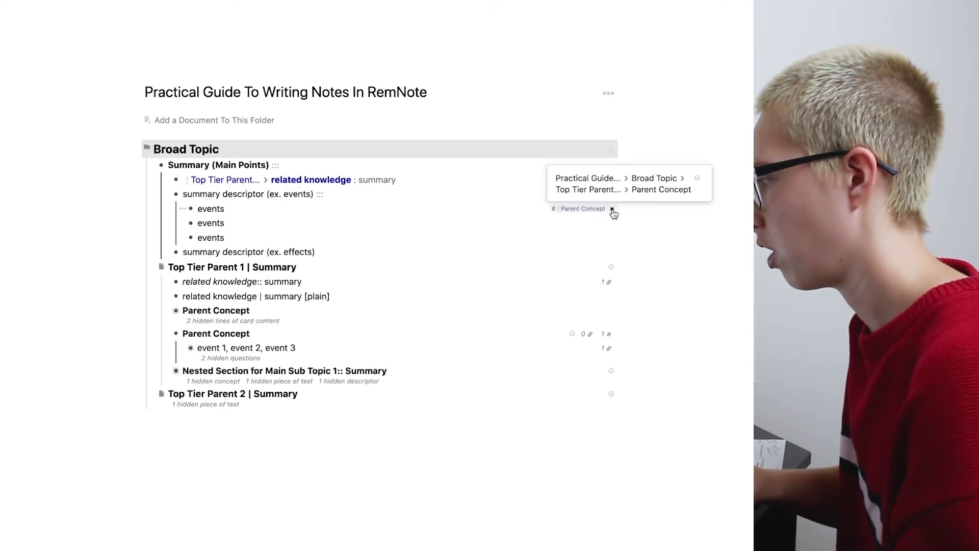
left_click(613, 209)
left_click(487, 209)
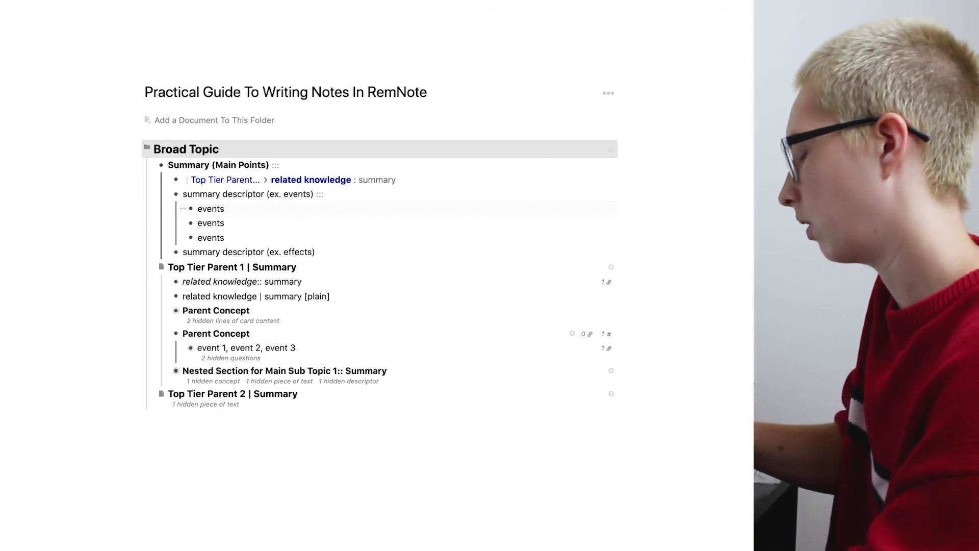
Add a [[Parent Concept reference and a #Parent Concept tag to the first 'events' line
type("[")
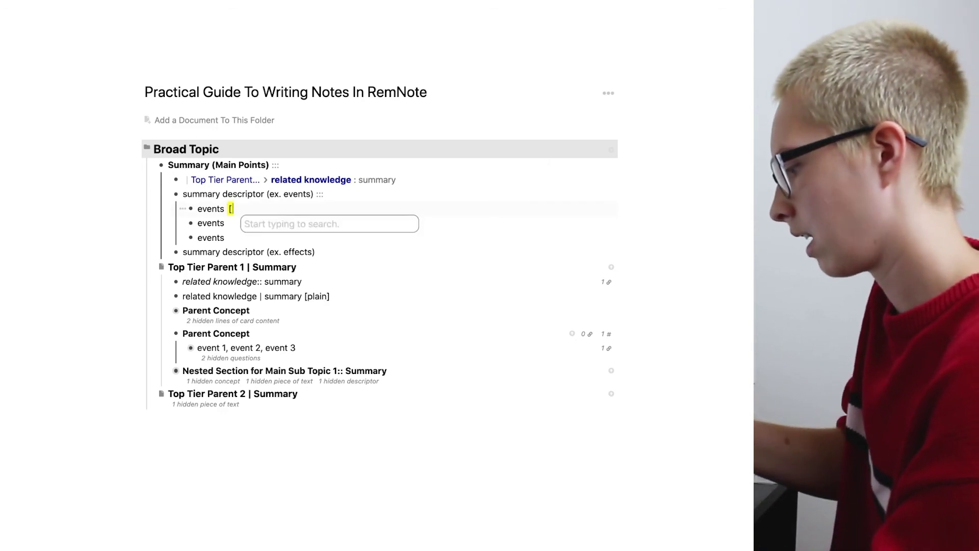
type("[Par")
key("Return")
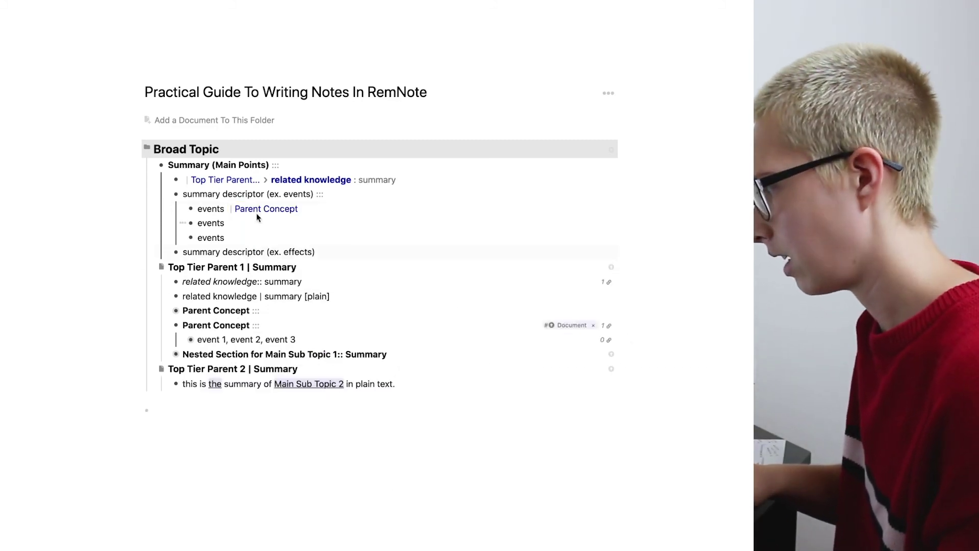
left_click(610, 326)
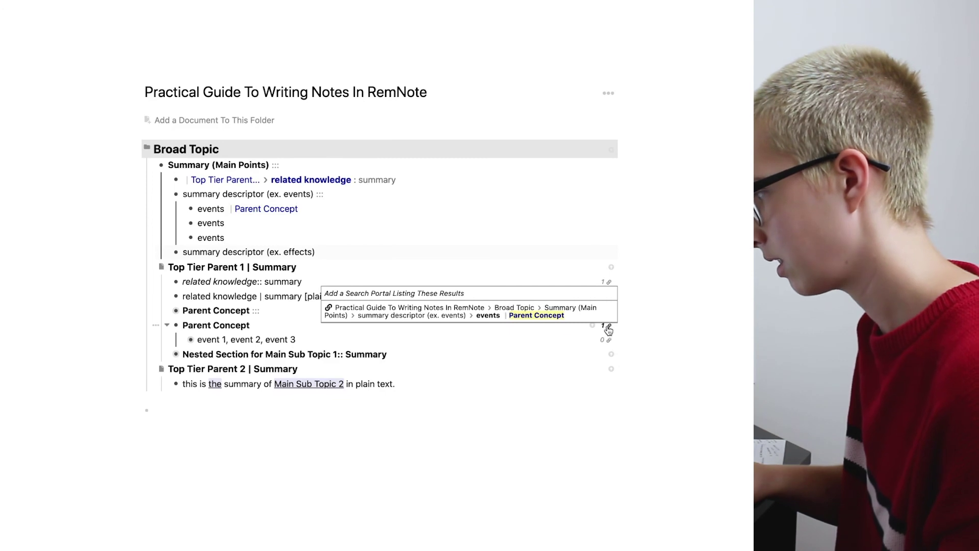
left_click(490, 316)
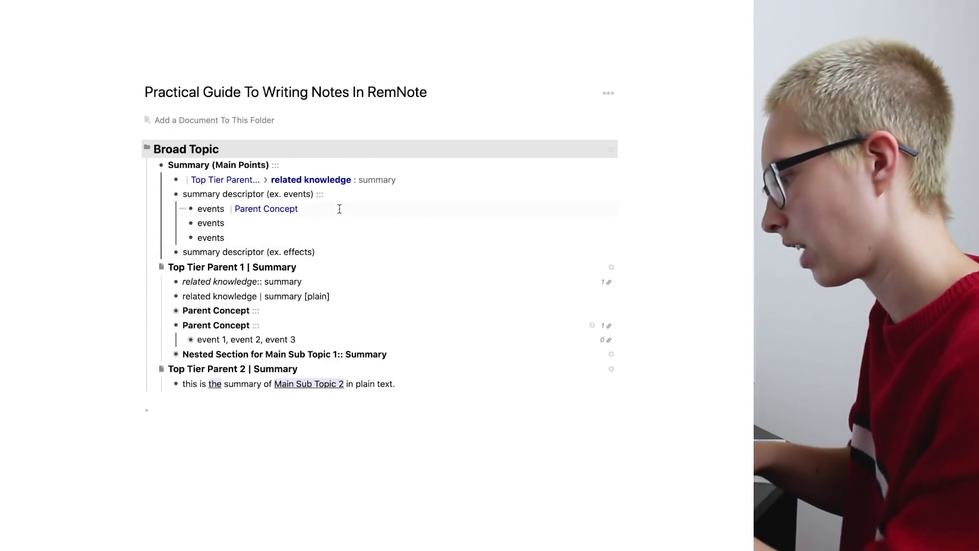
type("#Parent Con")
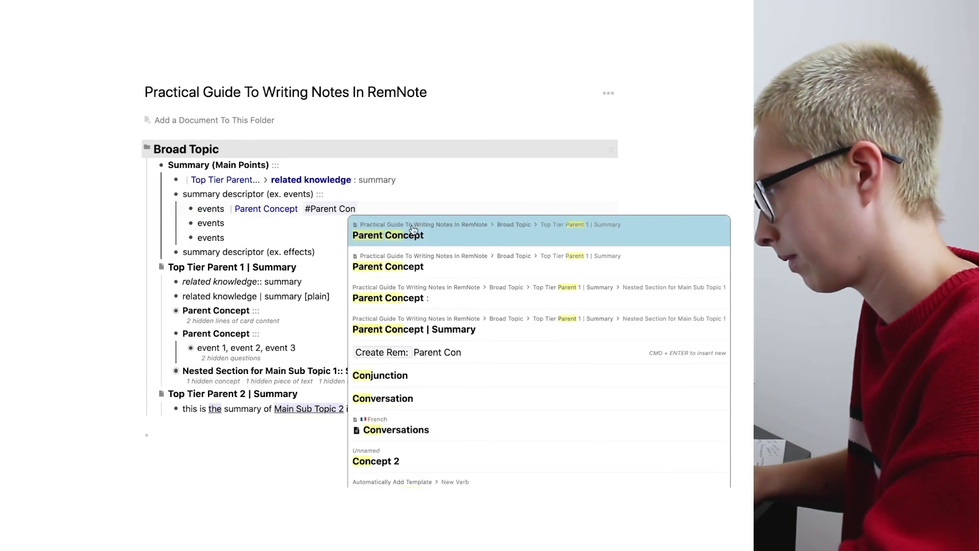
left_click(413, 230)
Expand the events descriptor to review its lines, then collapse the events list again
scroll(367, 324, "down", 1)
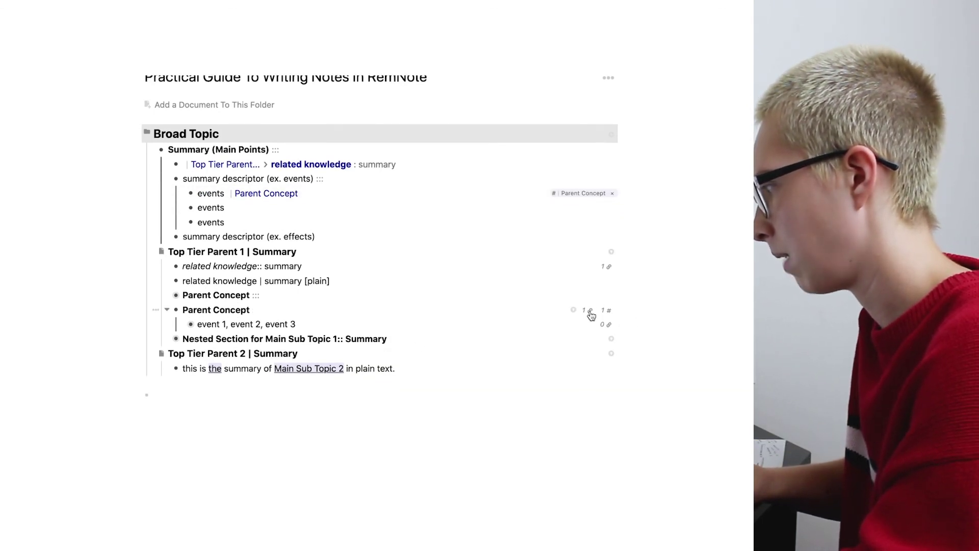
mouse_move(607, 312)
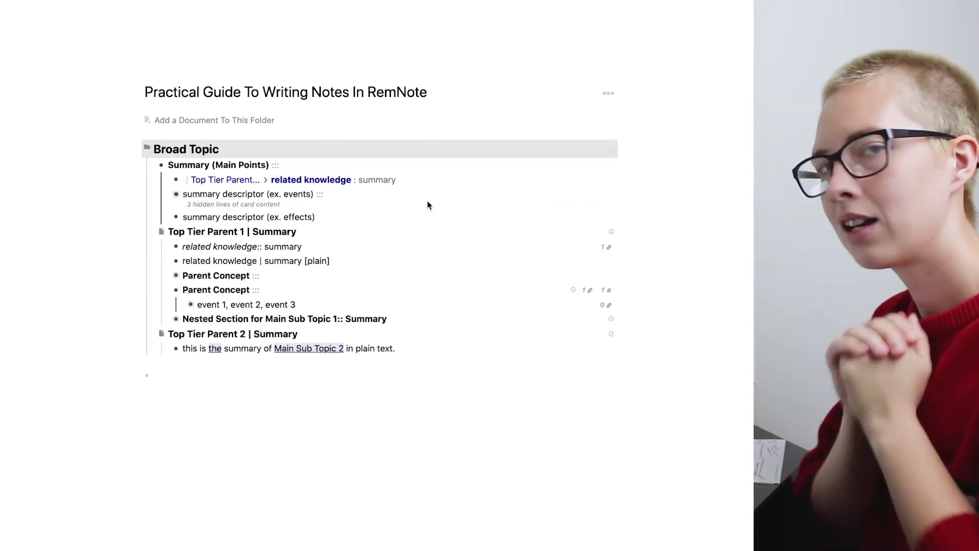
left_click(269, 165)
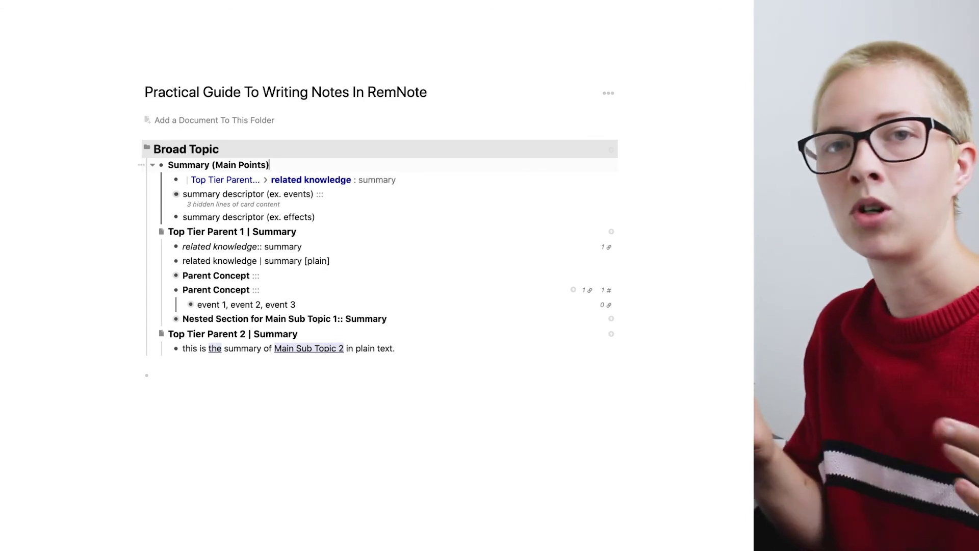
key("super+Down")
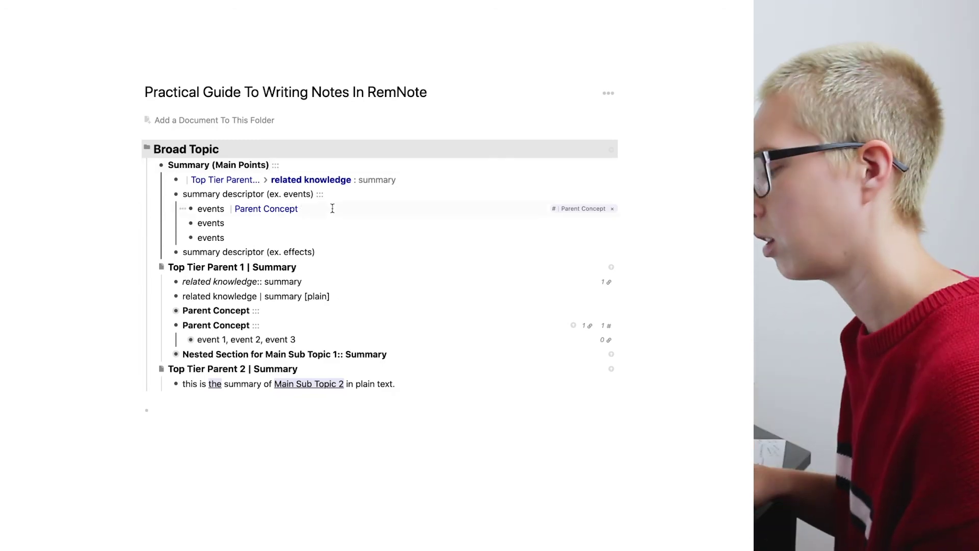
mouse_move(278, 212)
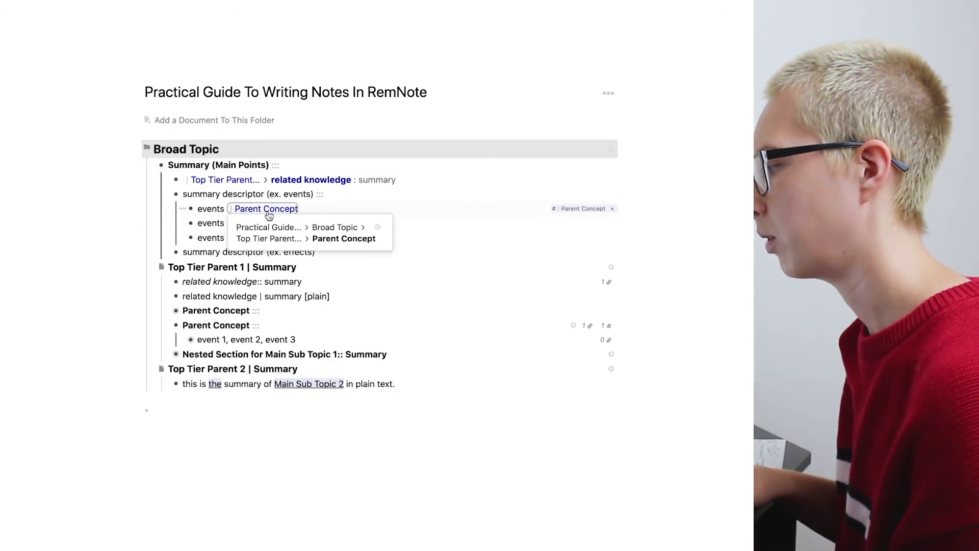
type("[[")
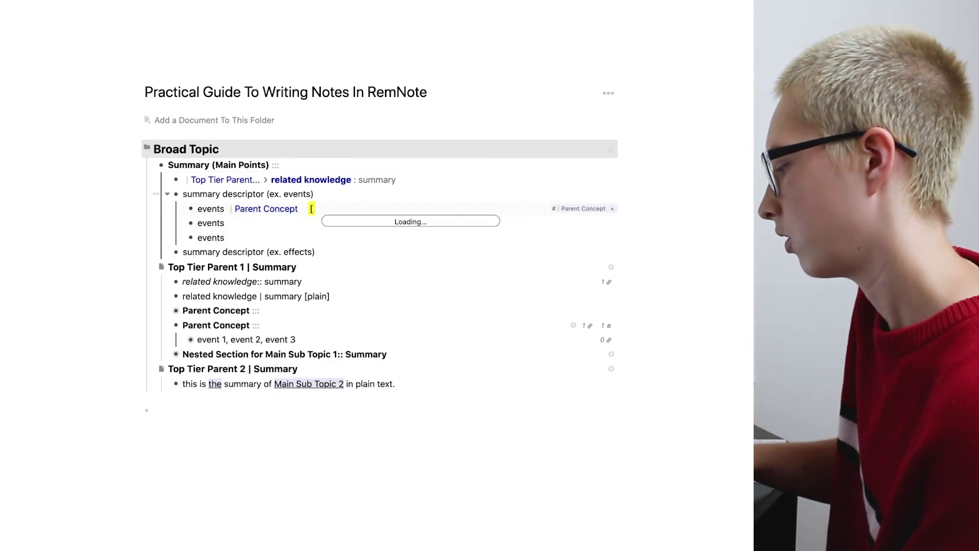
key("BackSpace")
key("Escape")
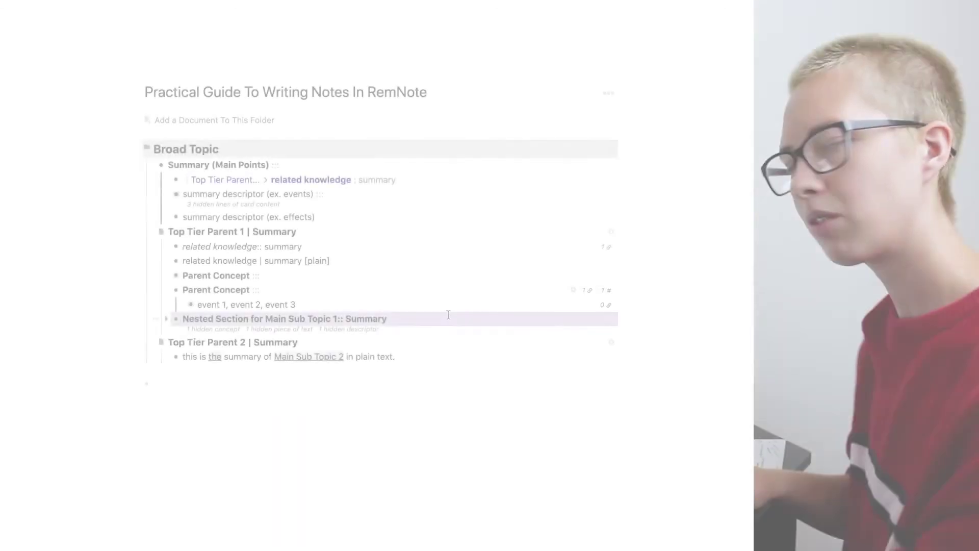
Open the Highlight tag's page from the Nested Section for Main Sub Topic 1 row's tag chip
left_click(156, 323)
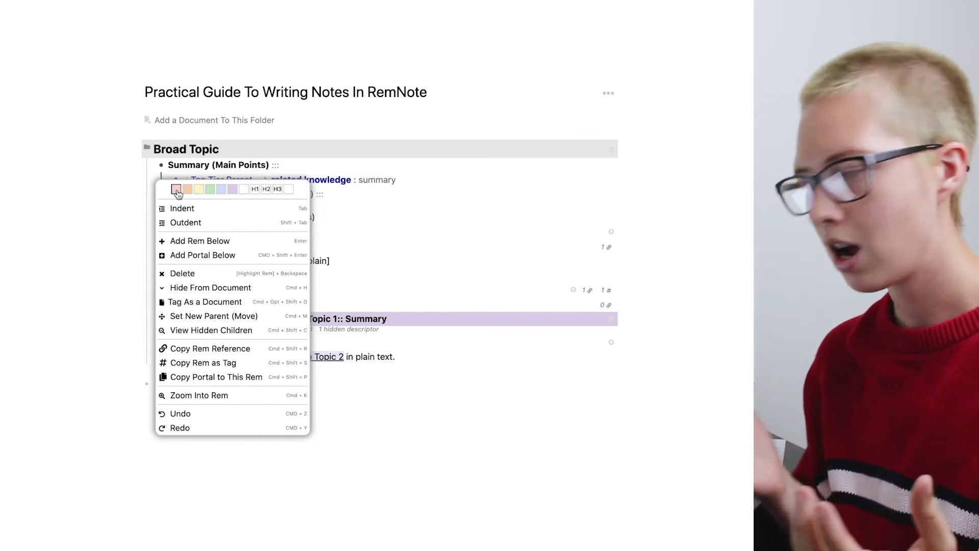
left_click(91, 225)
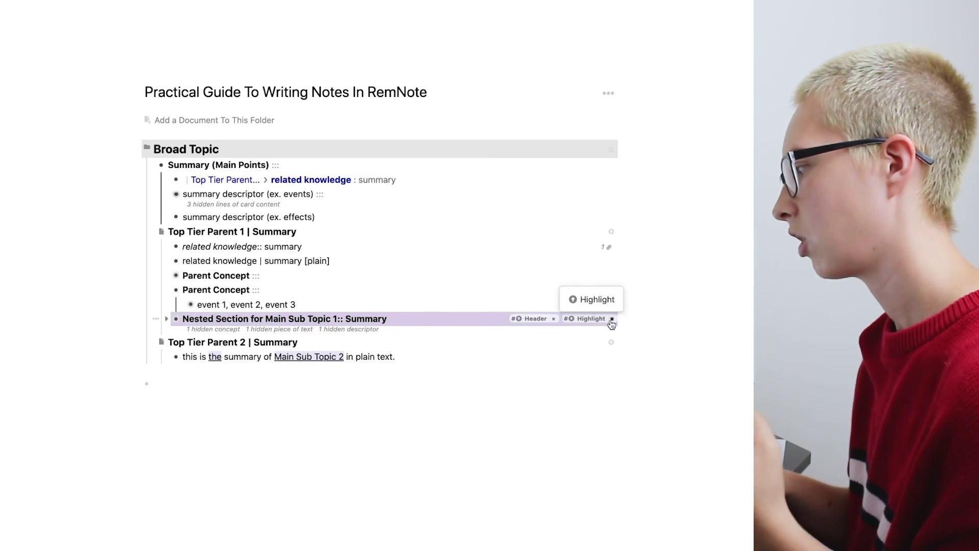
left_click(593, 321)
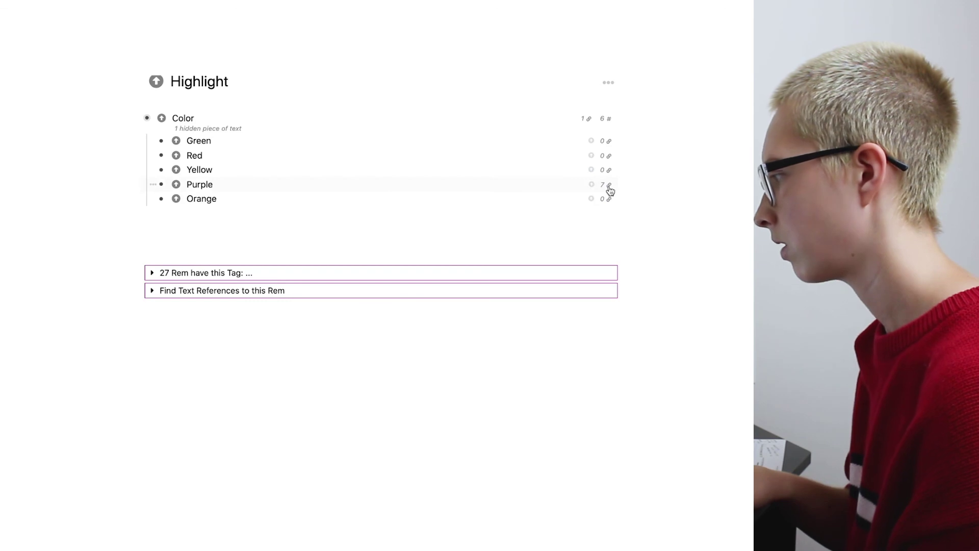
Add a search portal listing the seven Purple-highlighted rems under Purple, then collapse it
left_click(610, 188)
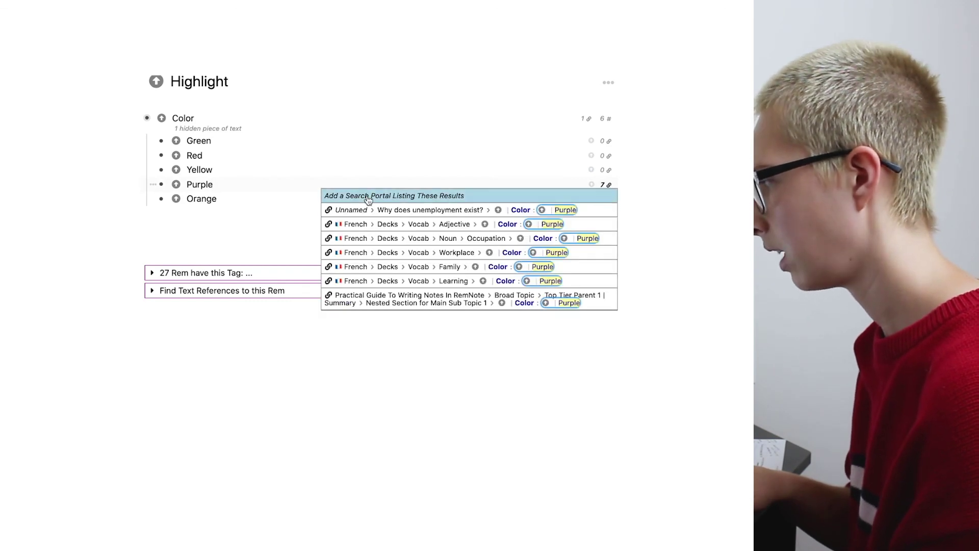
left_click(369, 196)
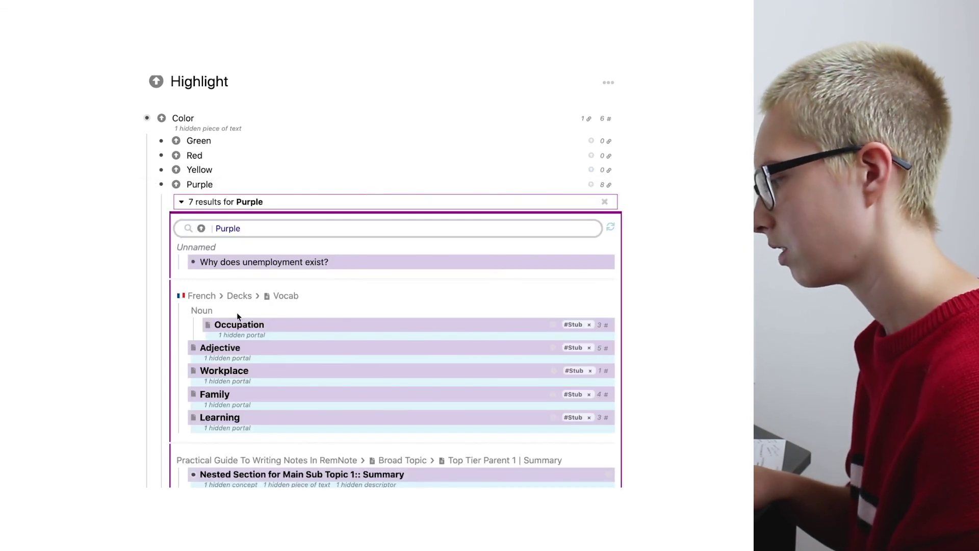
left_click(182, 213)
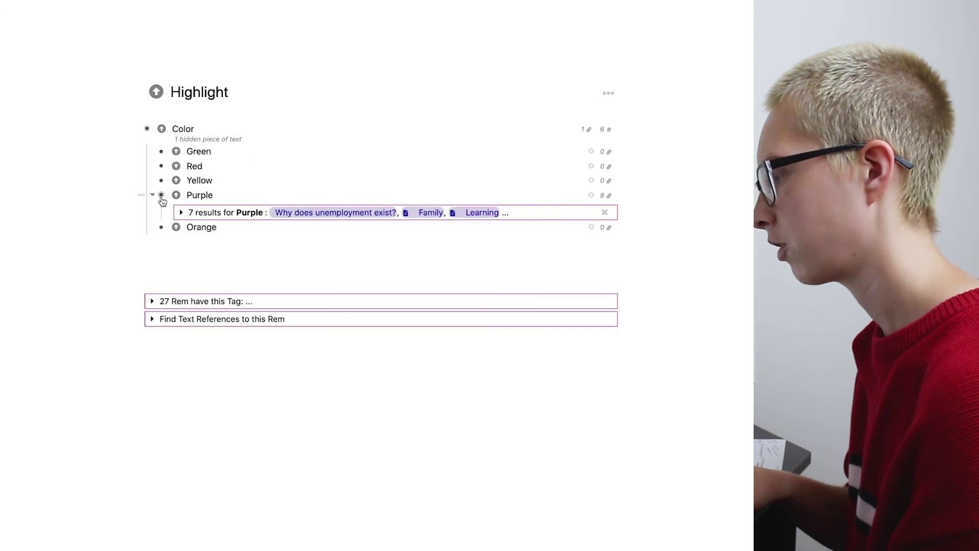
Zoom into Purple, check its document options, and return to the Practical Guide document
left_click(161, 196)
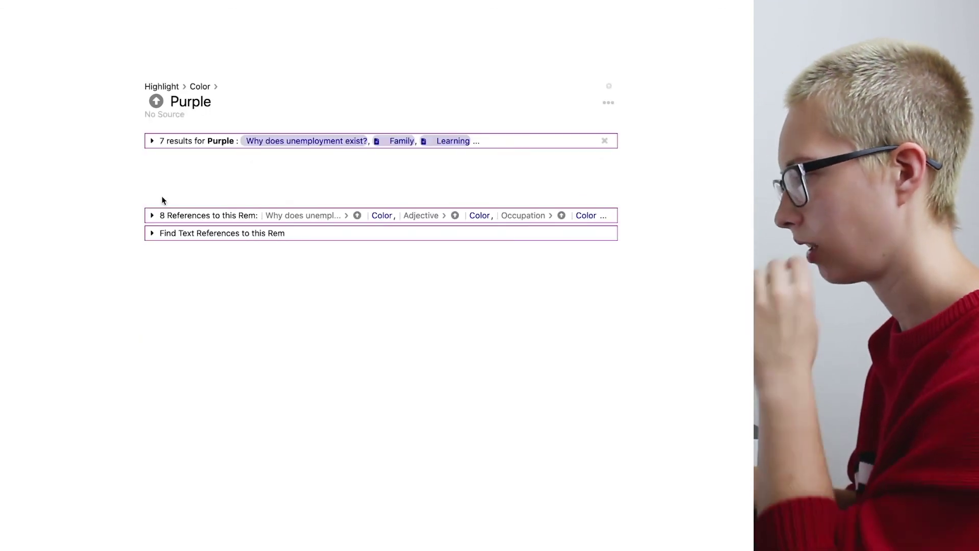
left_click(608, 103)
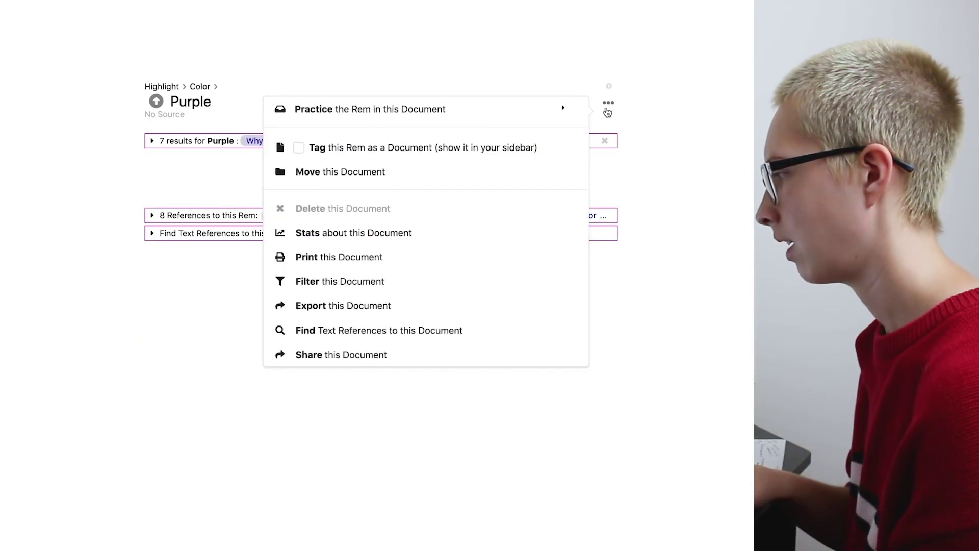
mouse_move(408, 113)
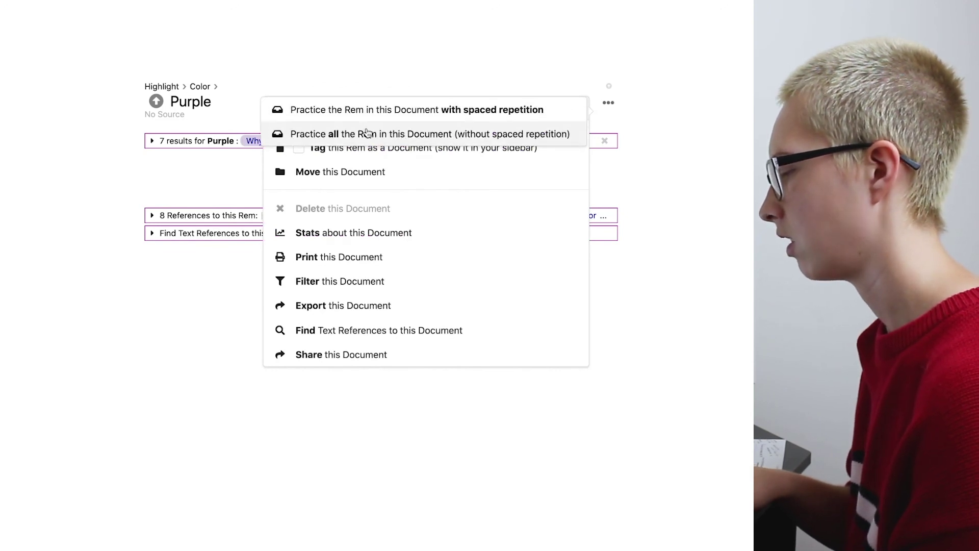
left_click(93, 143)
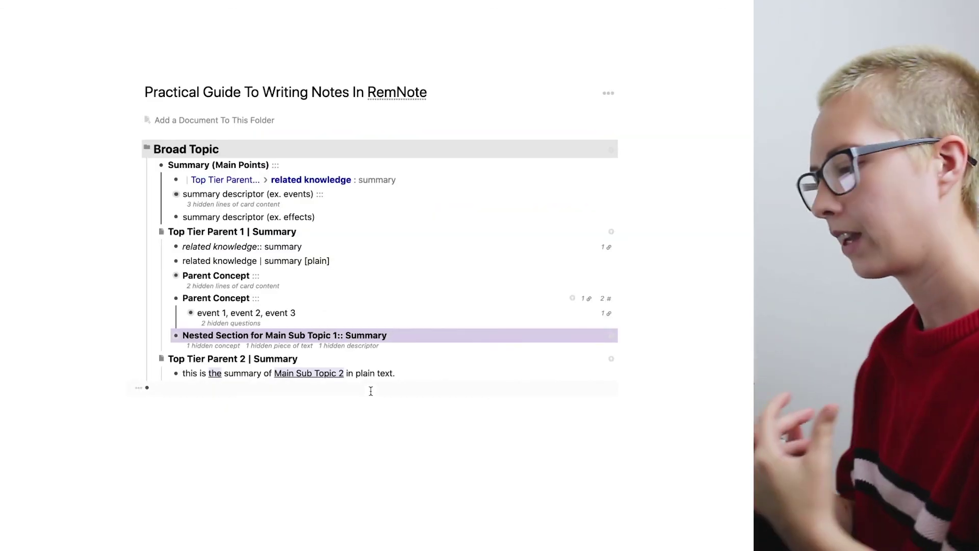
type("/dark")
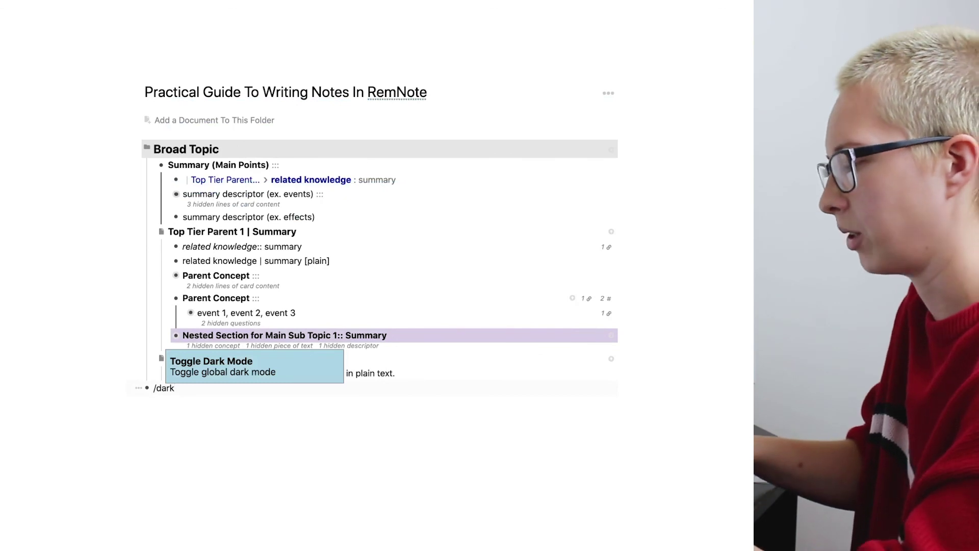
key("Return")
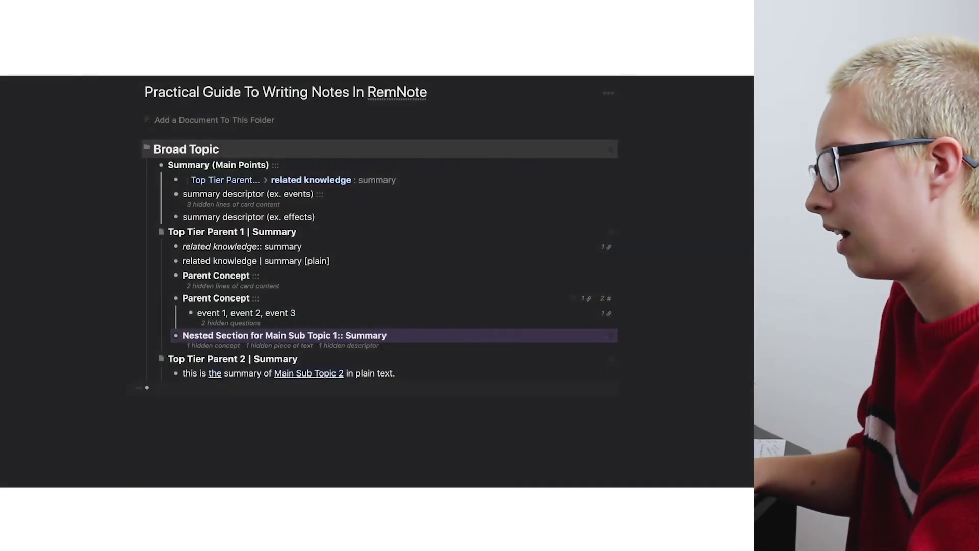